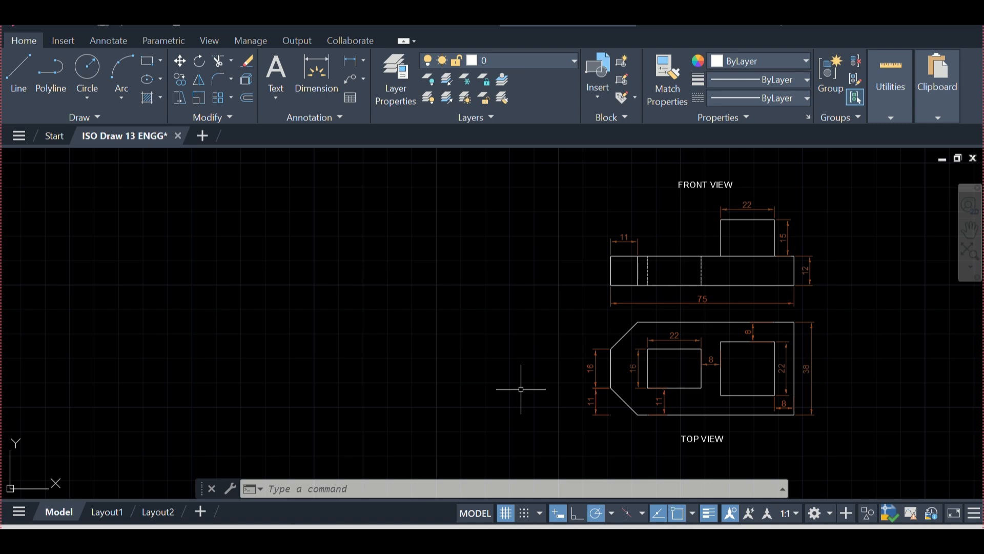
left_click(20, 75)
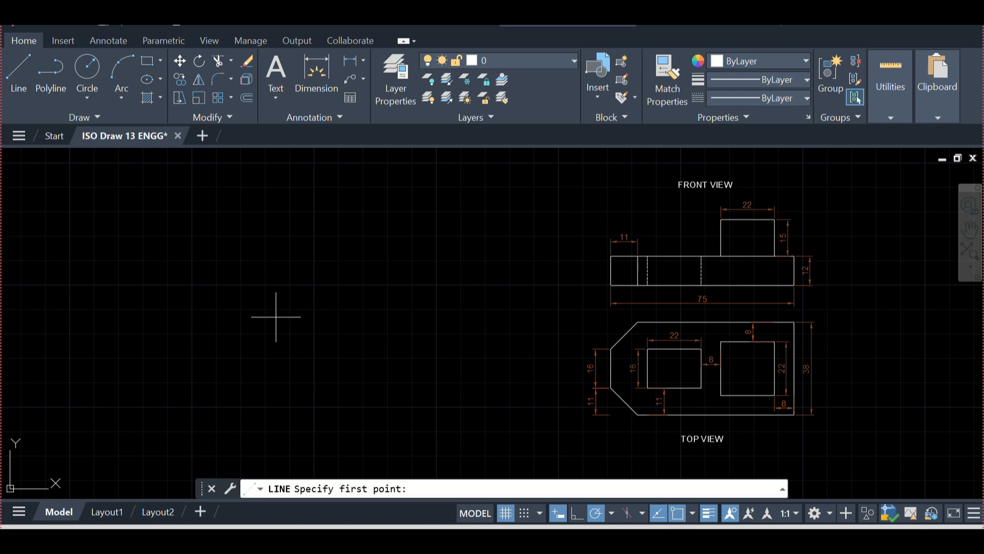
left_click(418, 397)
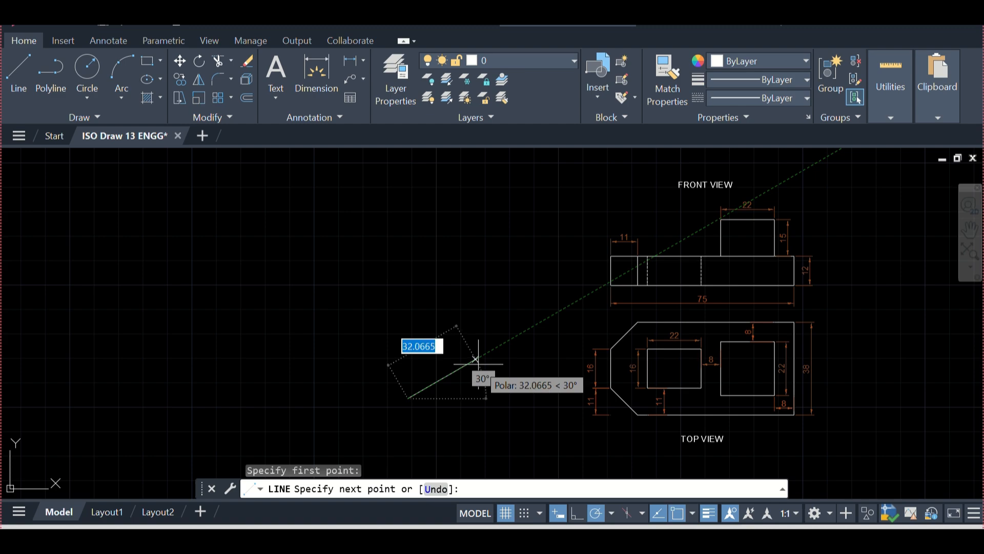
key("Escape")
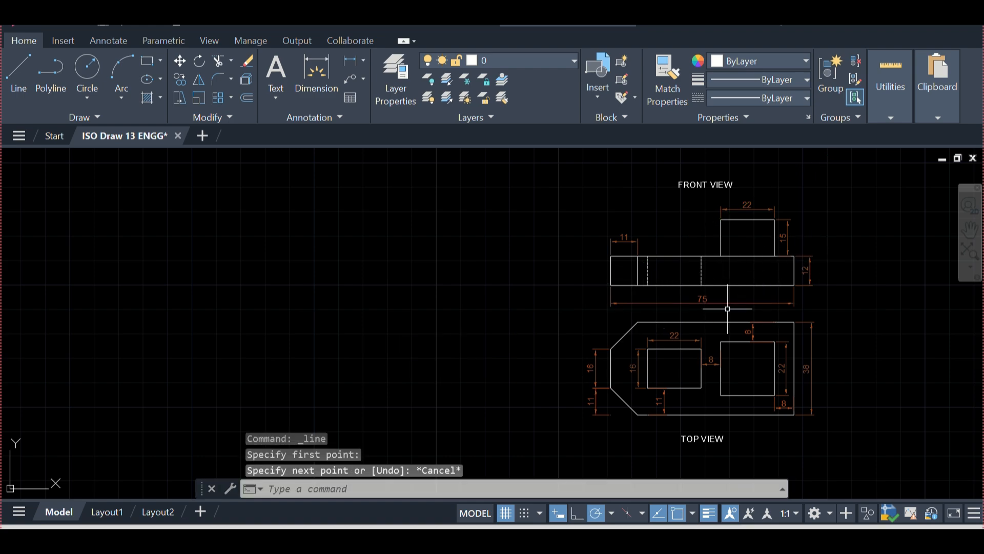
Draw a 75-unit line at 30° in the empty area beside the views as the box's lower front edge.
left_click(19, 71)
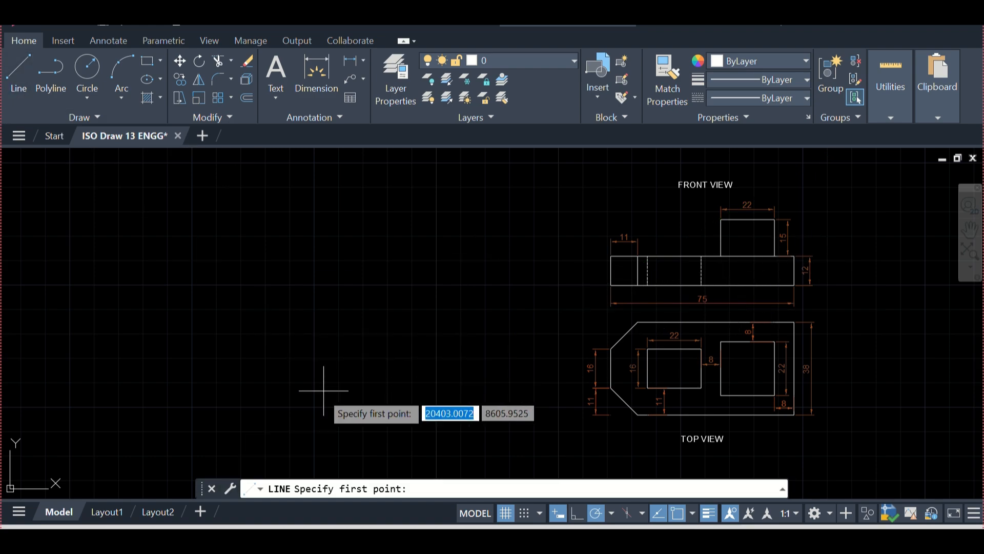
left_click(314, 407)
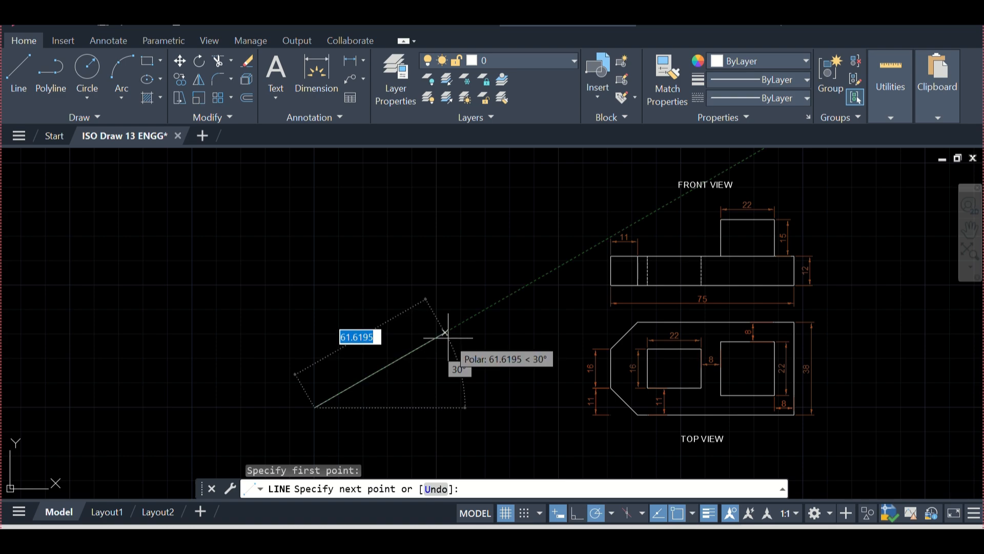
type("75")
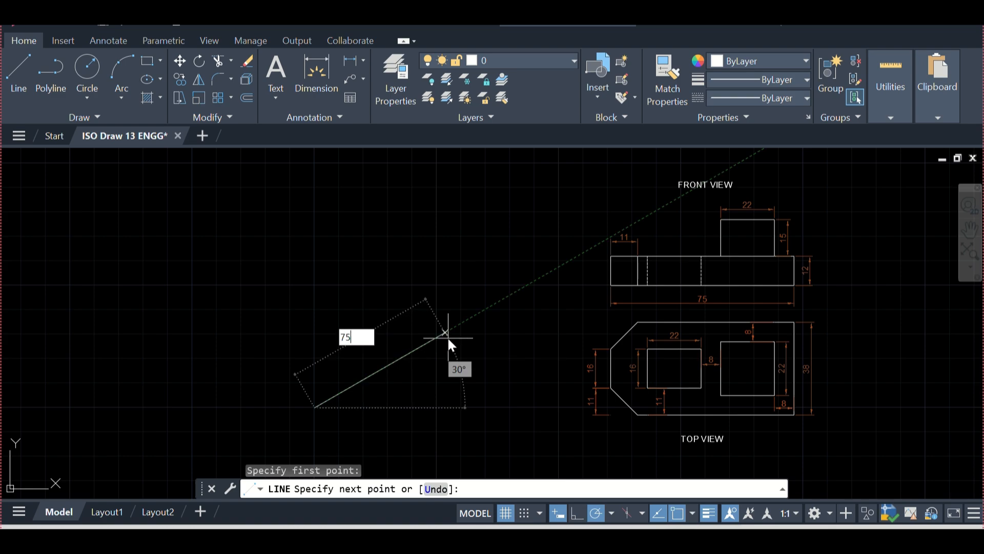
key("Return")
key("Escape")
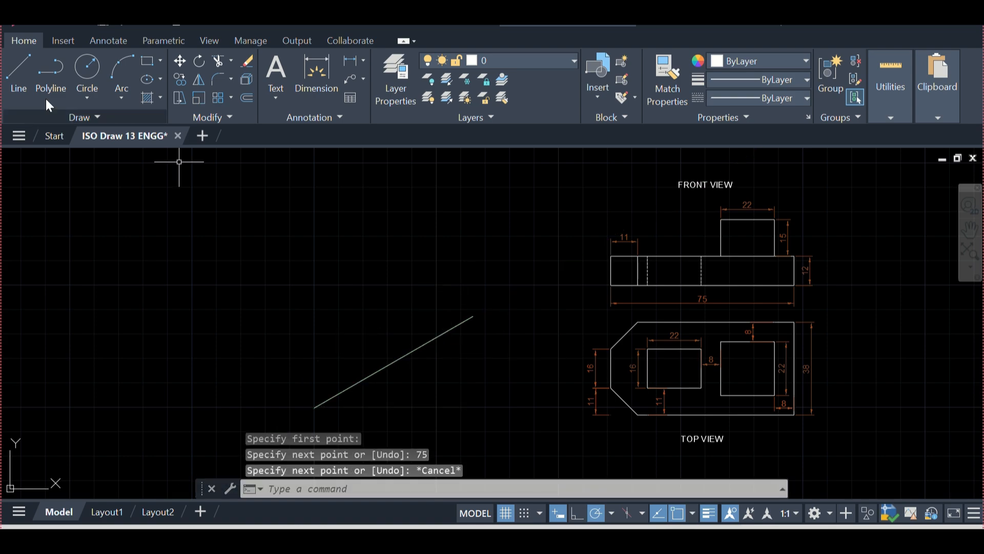
Draw a 27-unit vertical line upward from the lower end of the 75-unit line.
left_click(23, 76)
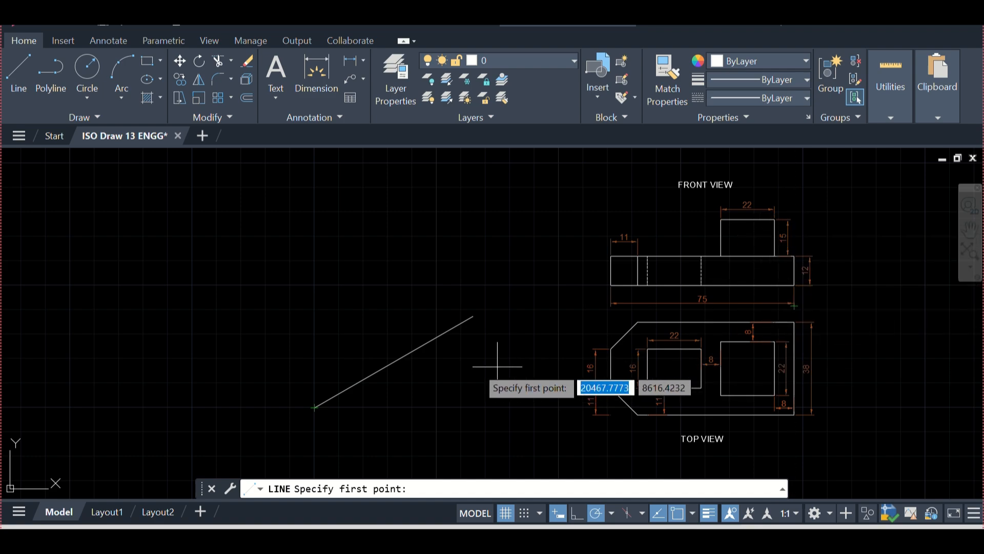
left_click(315, 408)
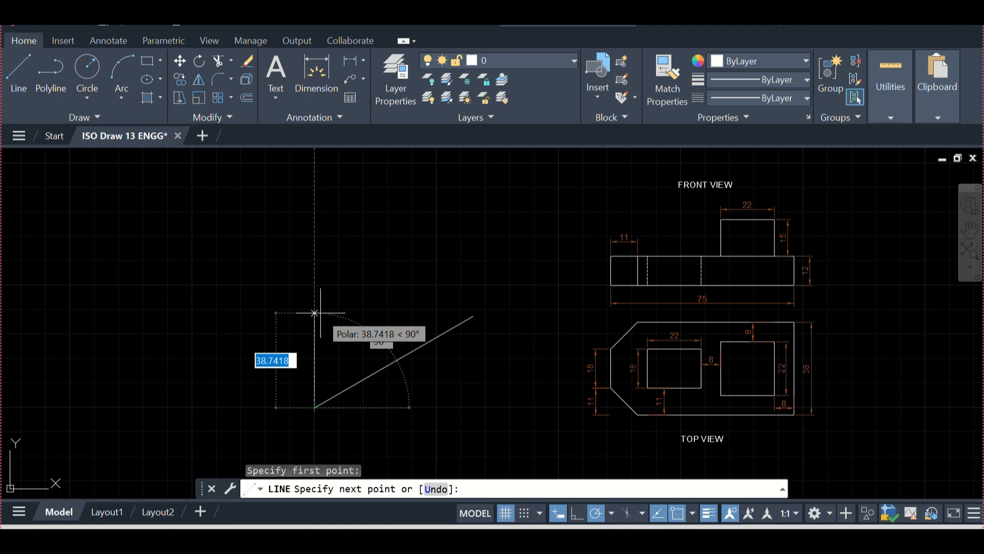
type("27")
key("Return")
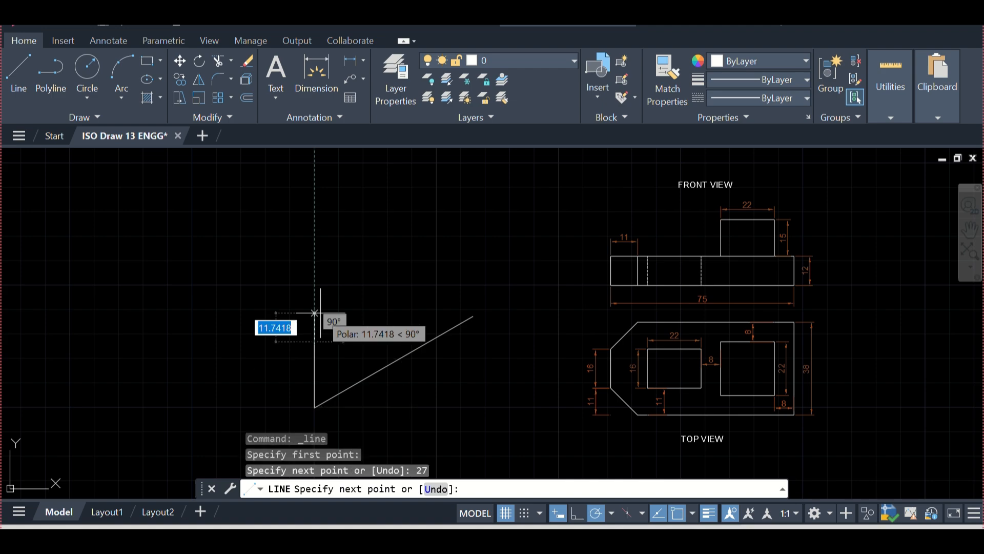
key("Escape")
Draw a 38-unit line at 150° from the shared bottom corner as the box's lower side edge.
left_click(19, 71)
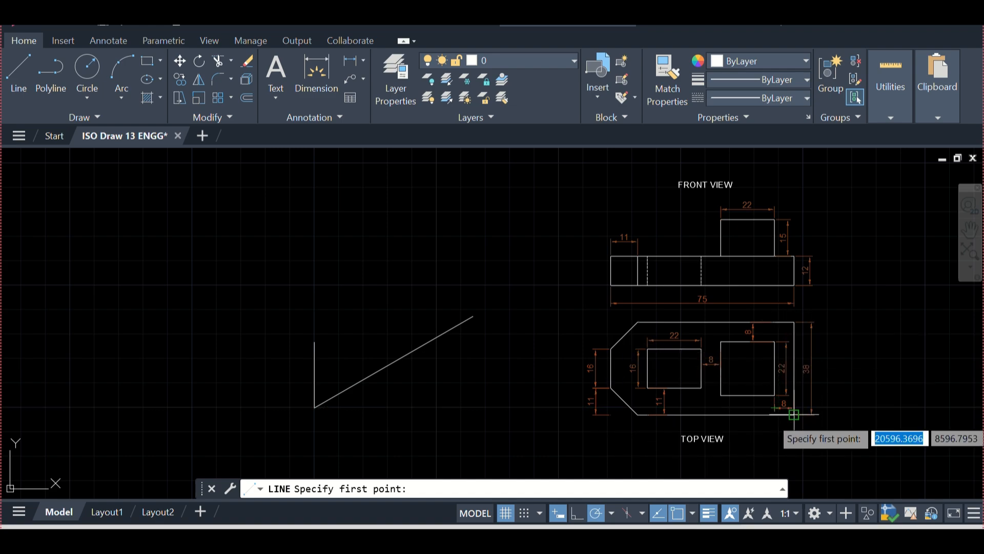
left_click(19, 72)
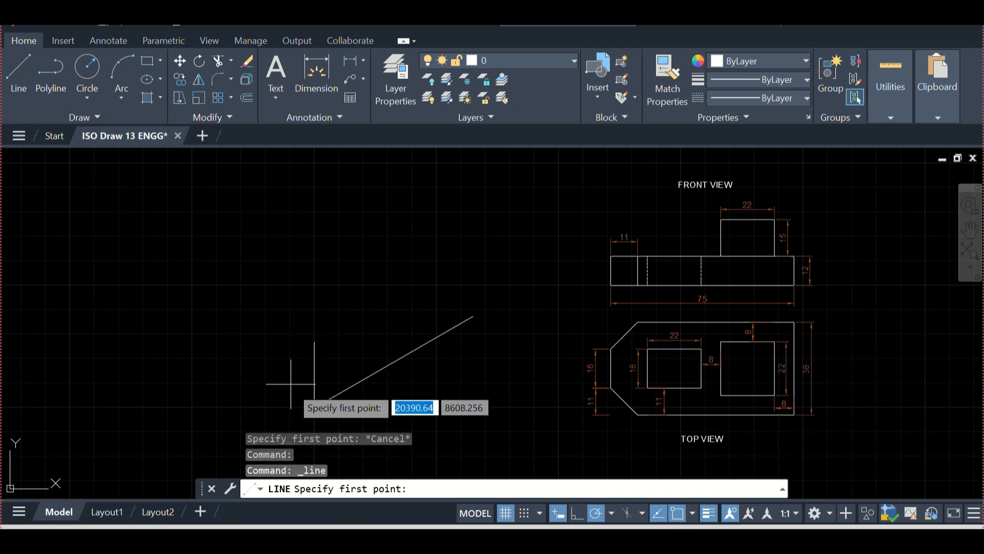
left_click(314, 408)
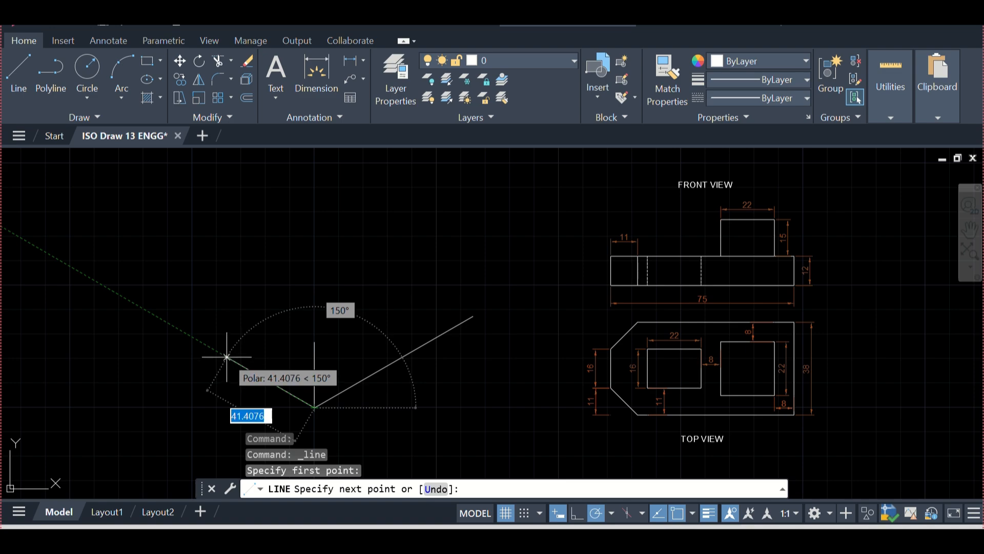
type("38")
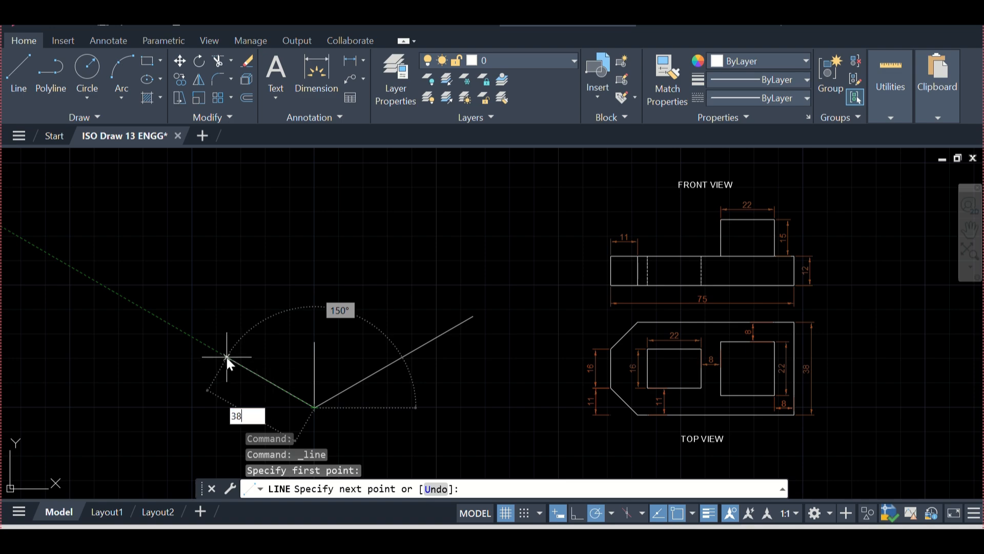
key("Return")
key("Escape")
key("Escape")
key("Escape")
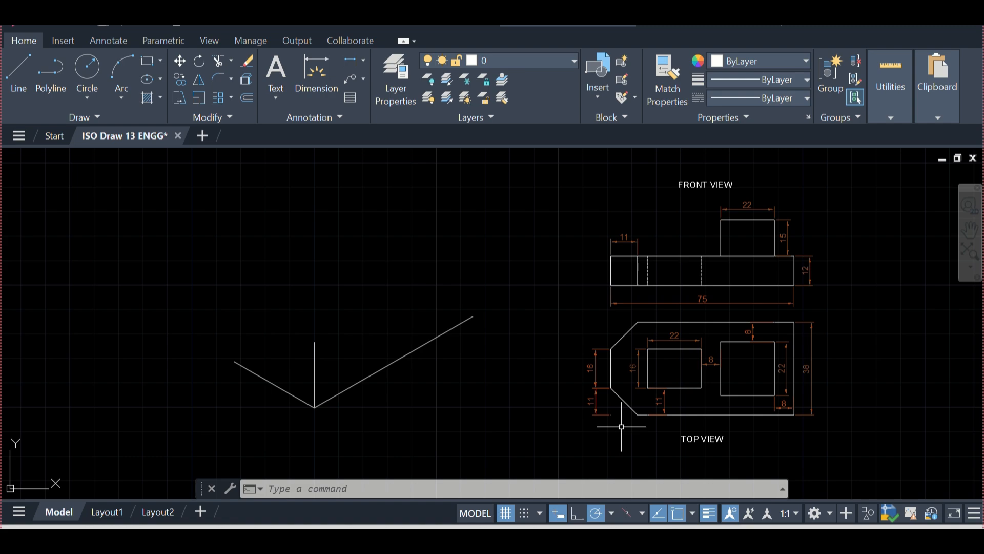
Draw a 27-unit vertical line upward from the far end of the 38-unit edge.
left_click(19, 72)
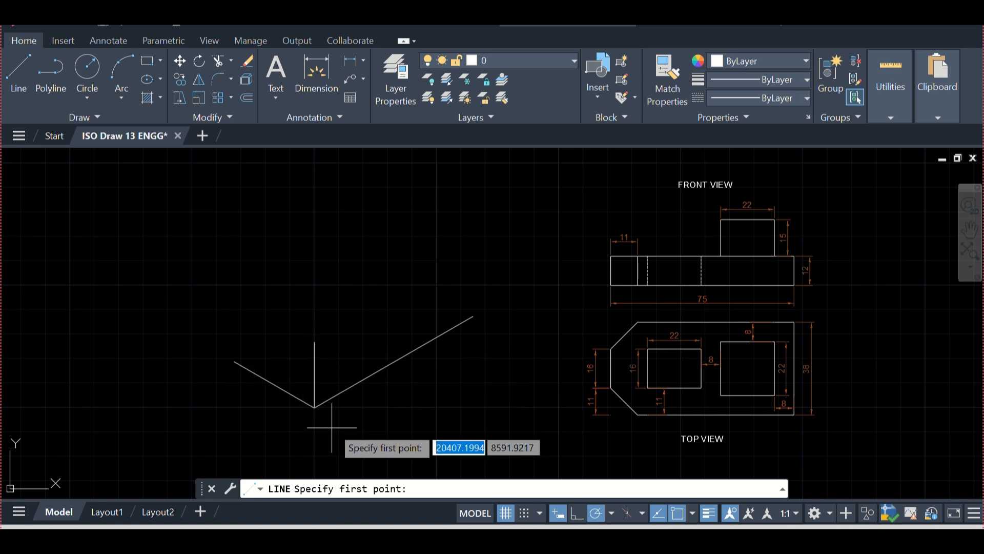
left_click(234, 362)
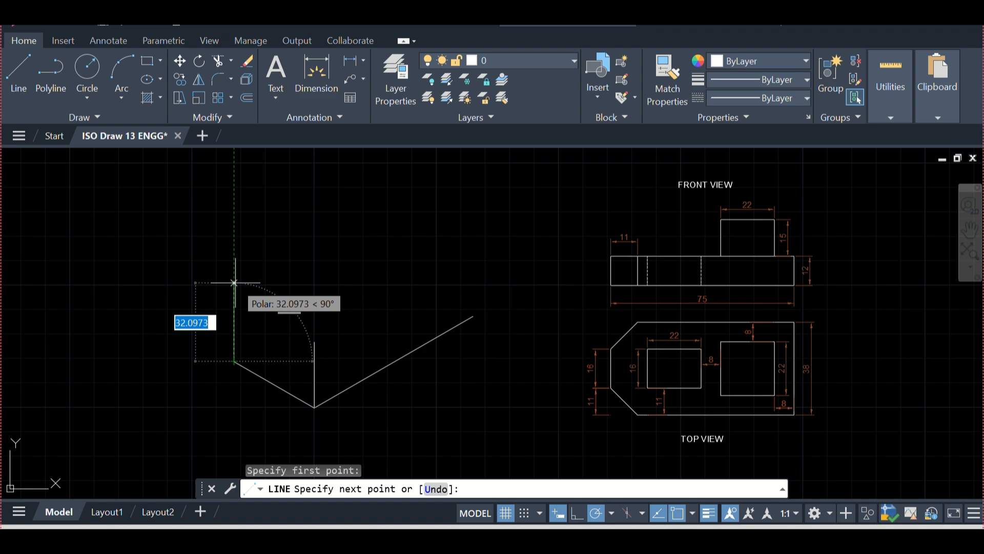
type("27")
key("Return")
key("Escape")
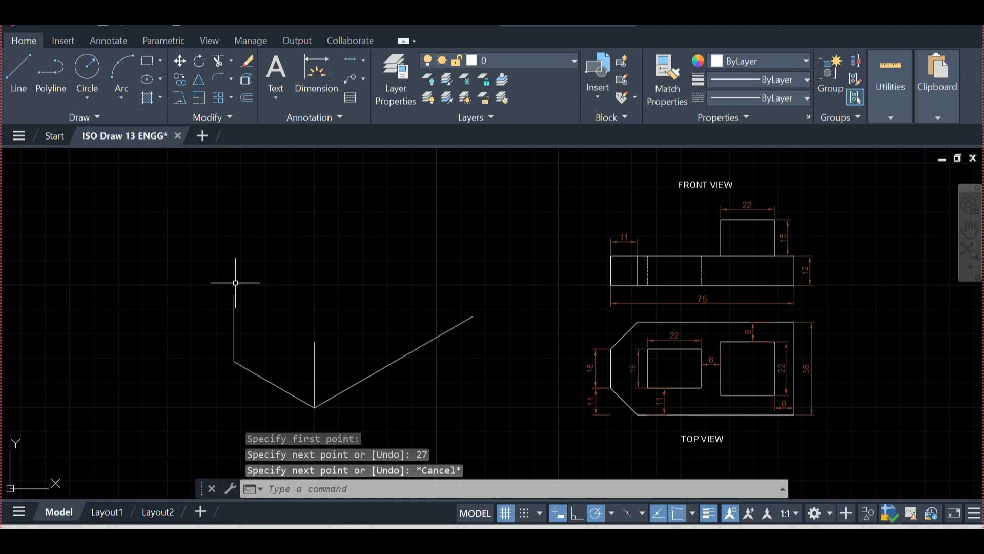
Draw a 27-unit vertical from the far end of the lower 75-unit edge, then connect its top to the middle vertical's top.
key("Return")
left_click(471, 317)
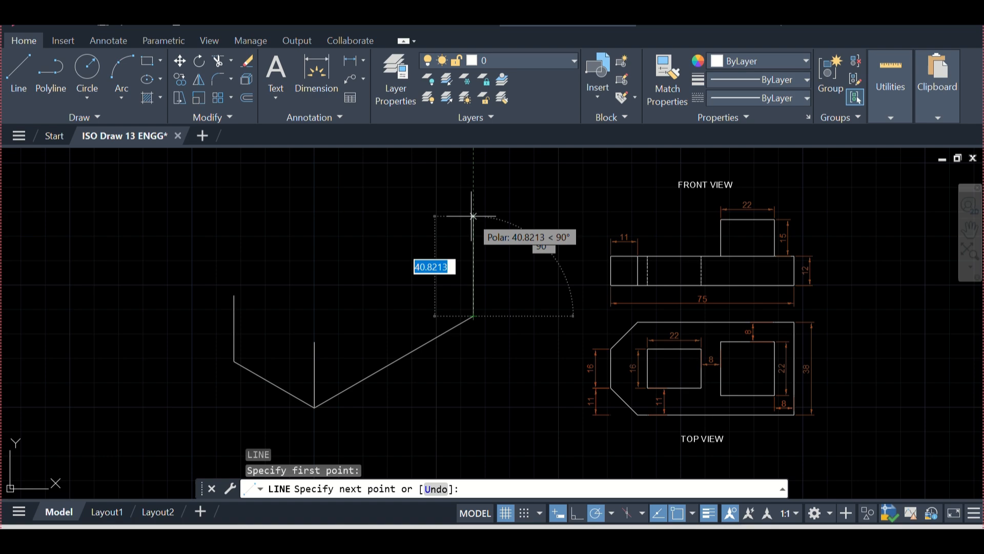
type("27")
key("Return")
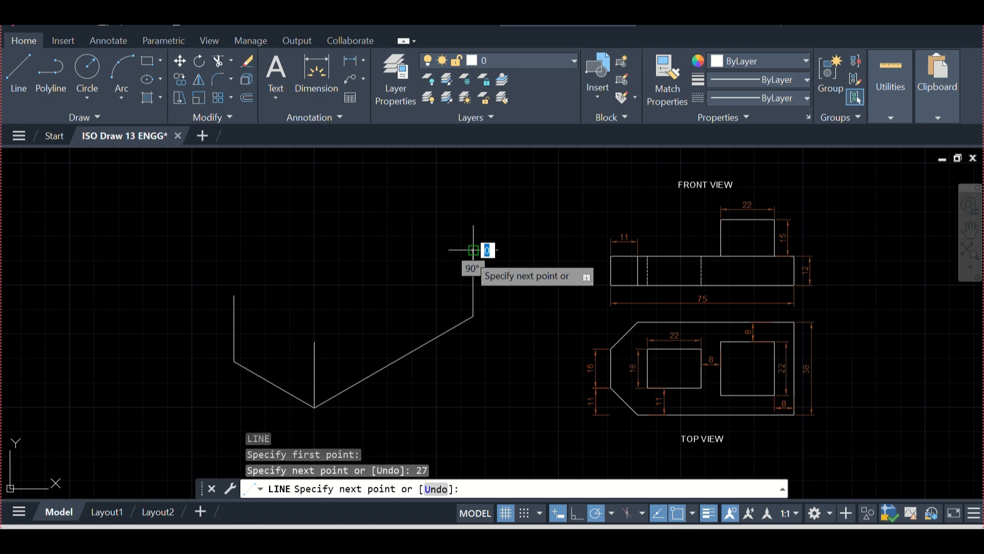
left_click(315, 341)
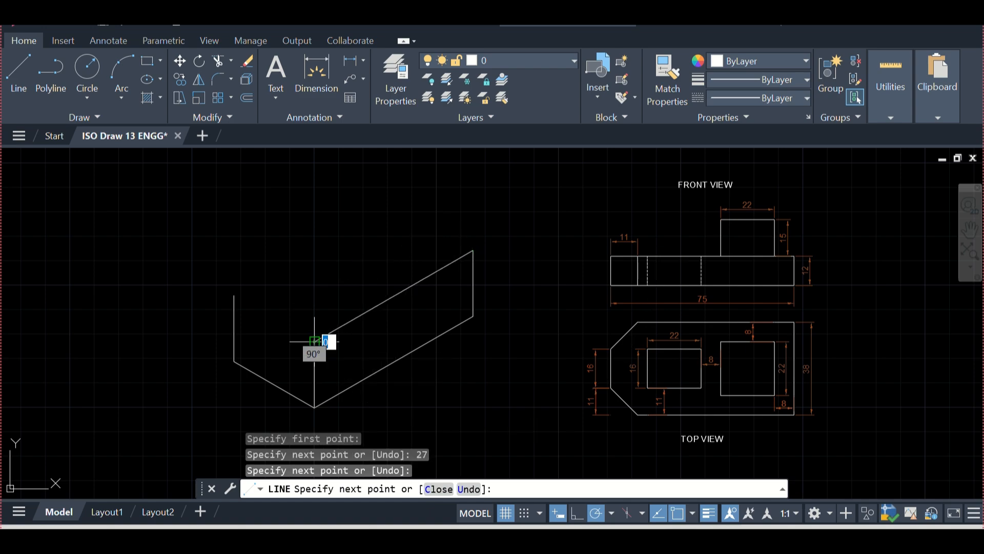
key("Escape")
Complete the box's top face with lines from the middle vertical to the left one, 75 units at 30°, and back to the right vertical.
key("Return")
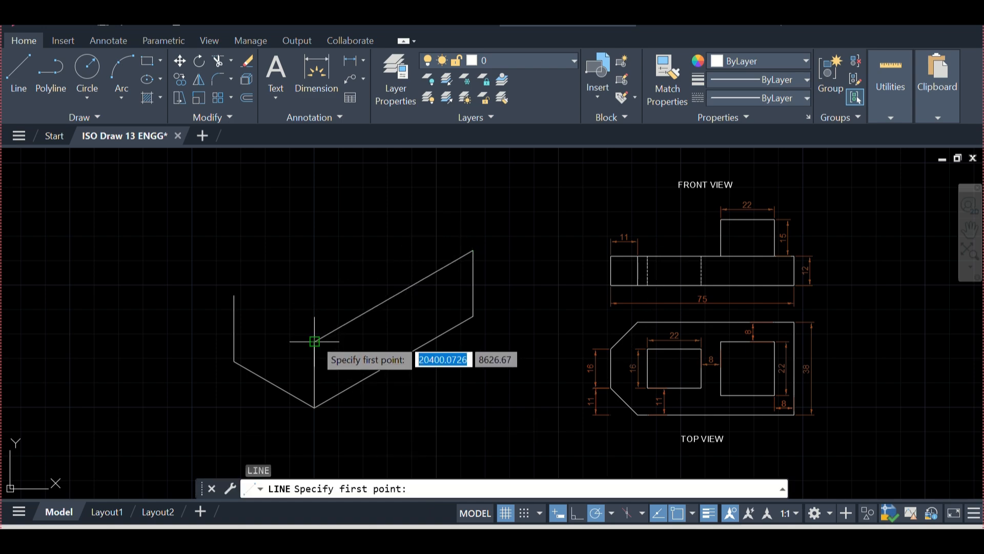
left_click(314, 342)
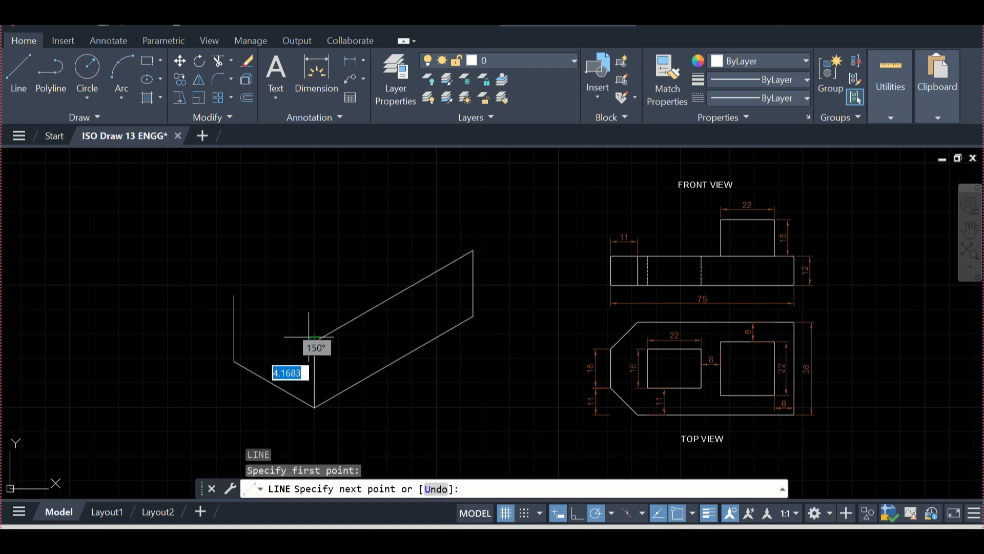
left_click(234, 296)
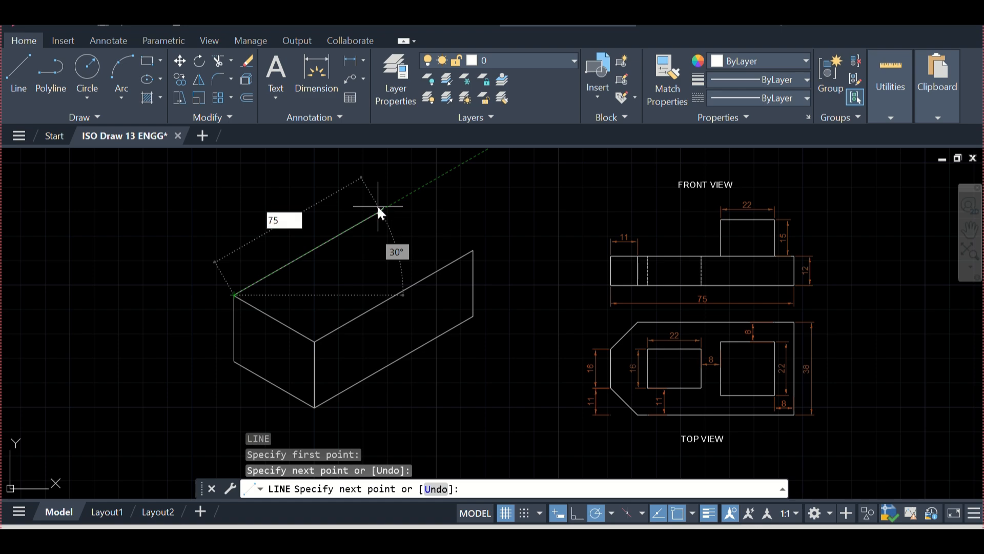
type("75")
key("Return")
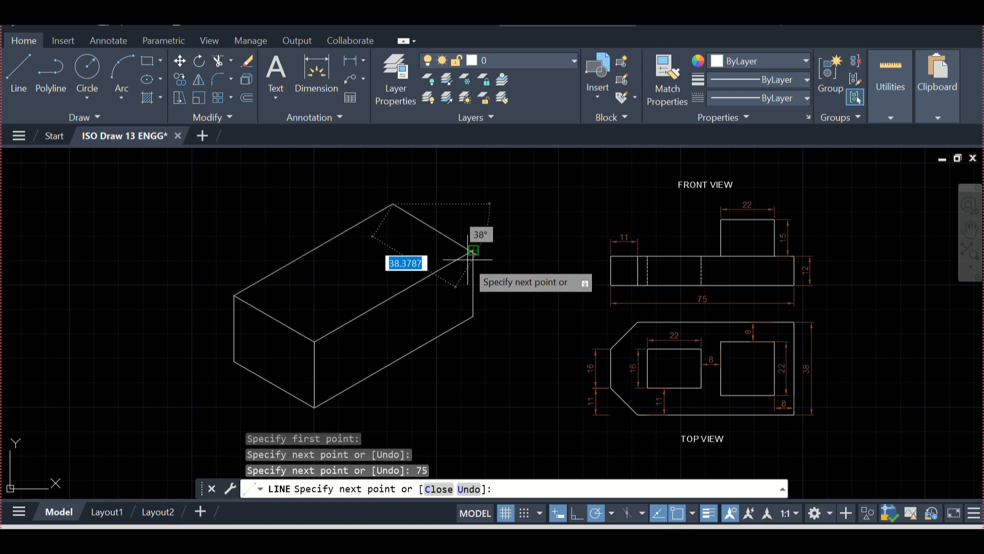
left_click(473, 250)
key("Escape")
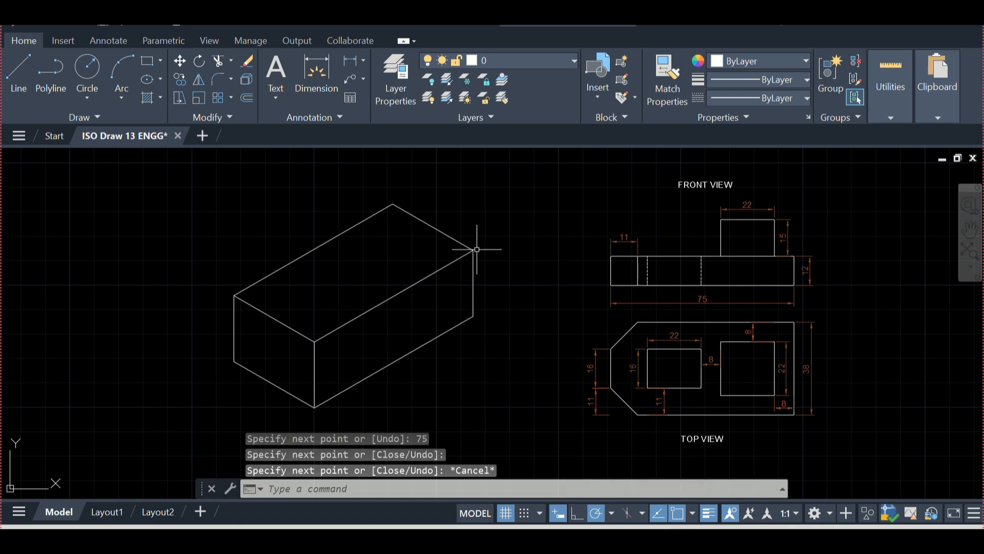
key("Escape")
key("Escape")
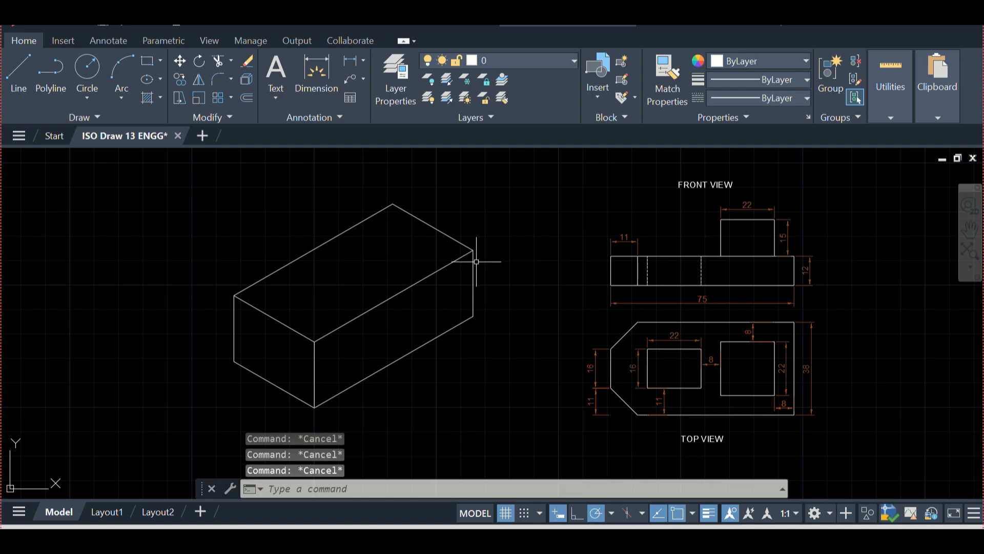
Change the linetype of all the isometric box's lines to the dashed ACAD linetype.
left_click(528, 418)
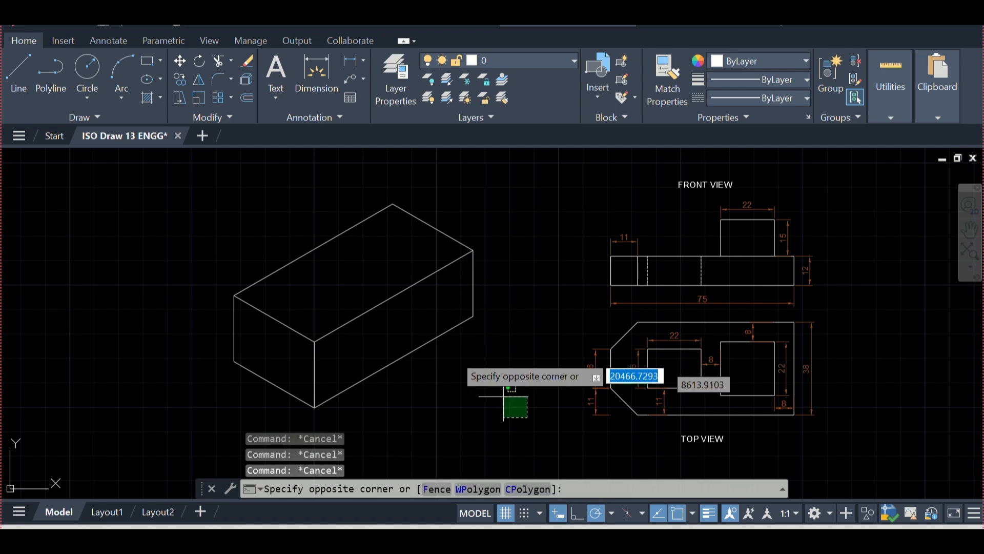
left_click(144, 159)
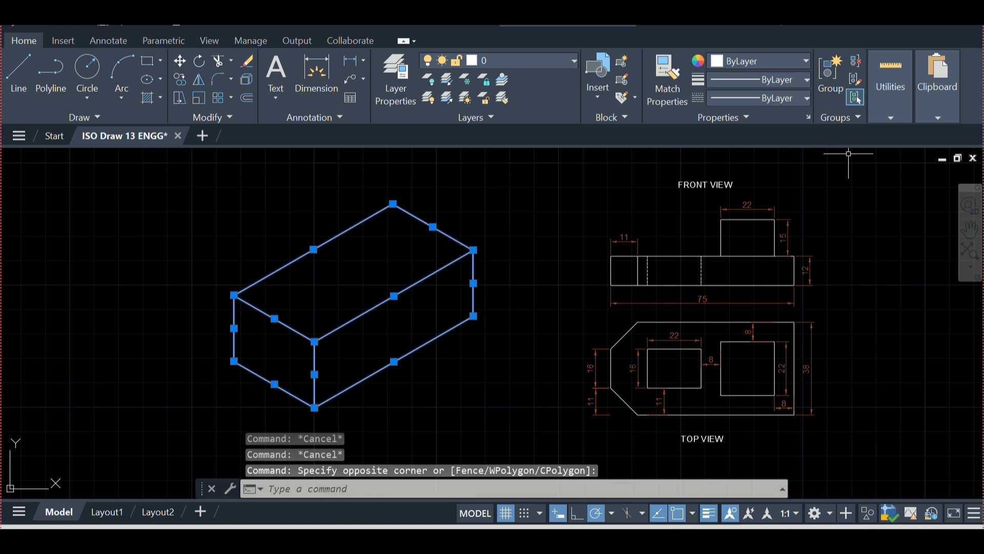
left_click(746, 95)
left_click(729, 151)
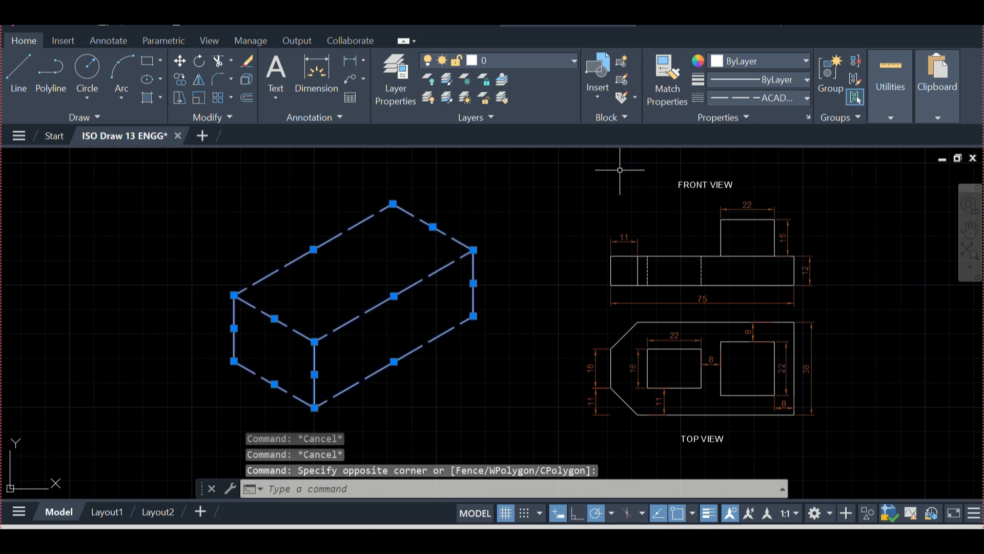
key("Escape")
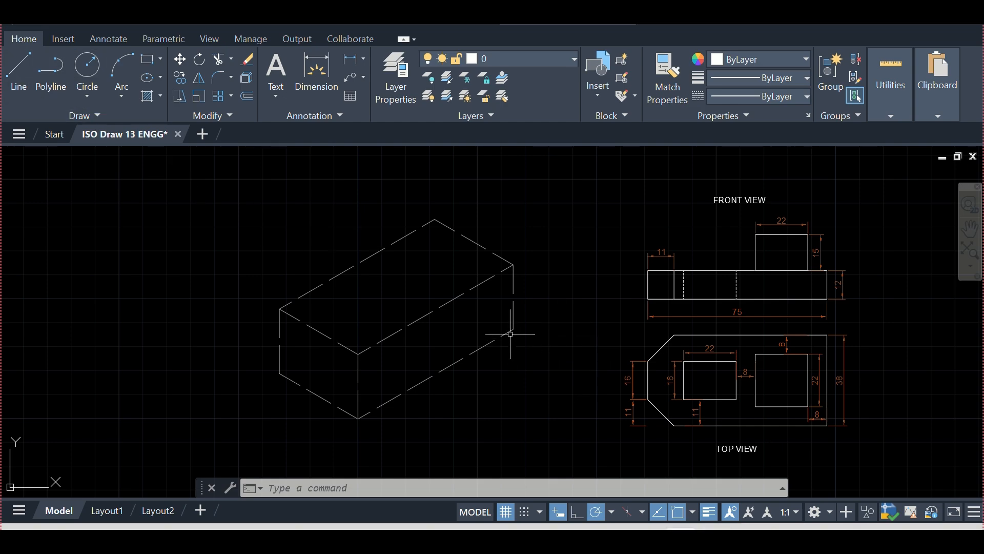
Draw a 12-unit vertical solid line upward from the dashed box's lower right corner.
left_click(16, 72)
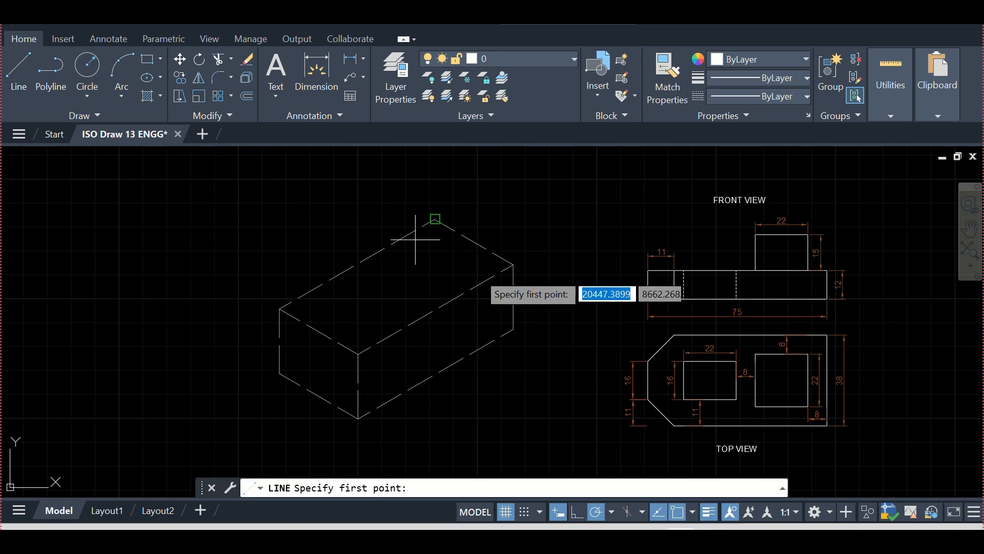
left_click(513, 329)
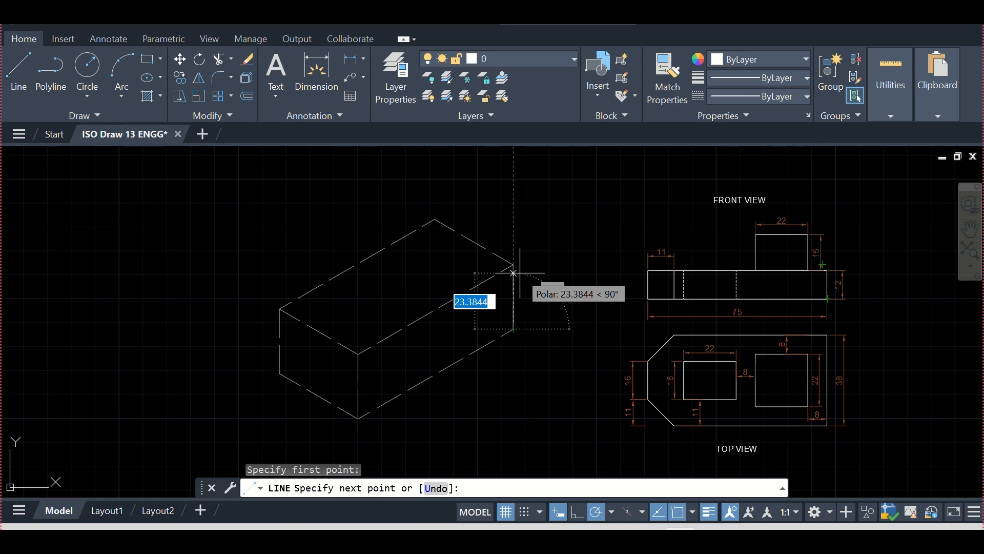
type("12")
key("Return")
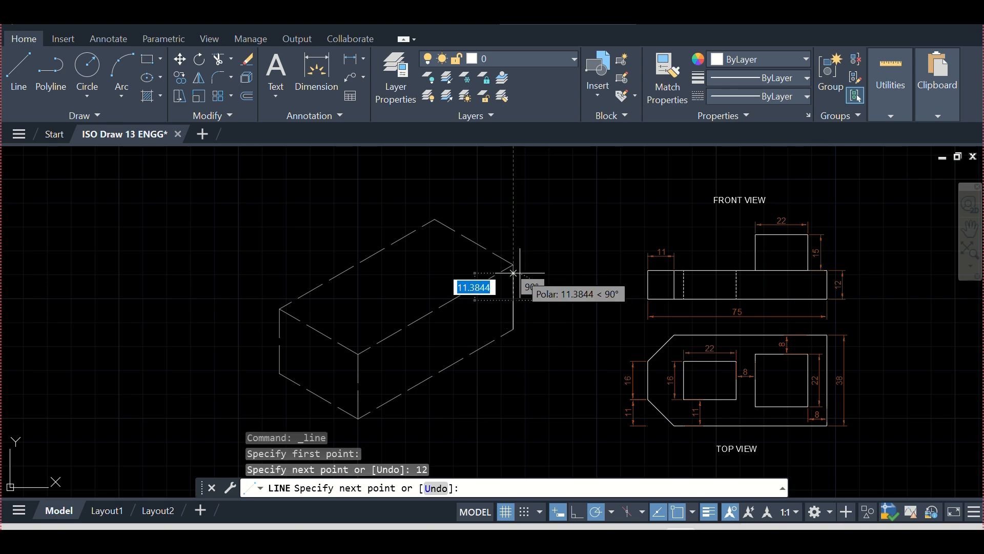
key("Escape")
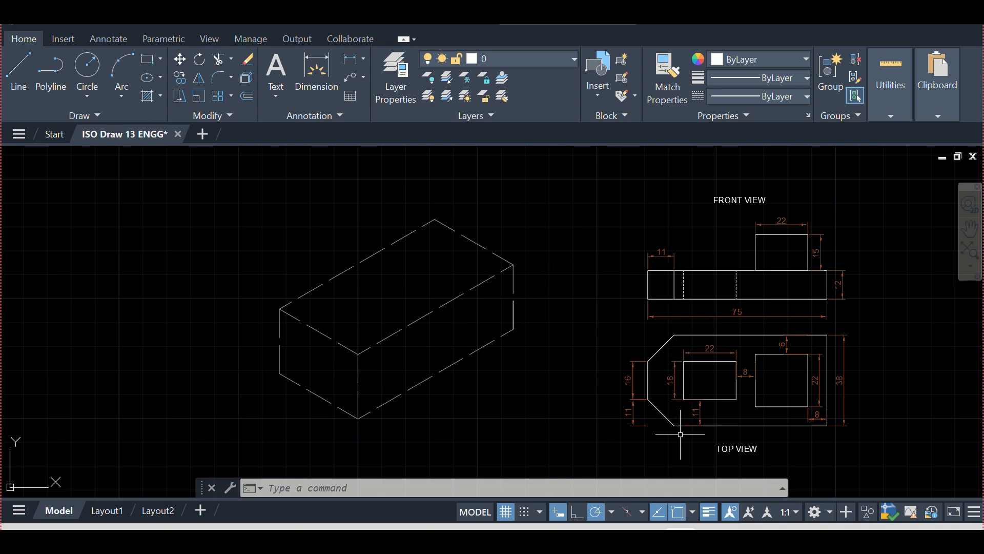
Draw a 64-unit line at 210° from the top of the 12-unit vertical, along the box's long front face.
mouse_move(675, 335)
left_click(18, 71)
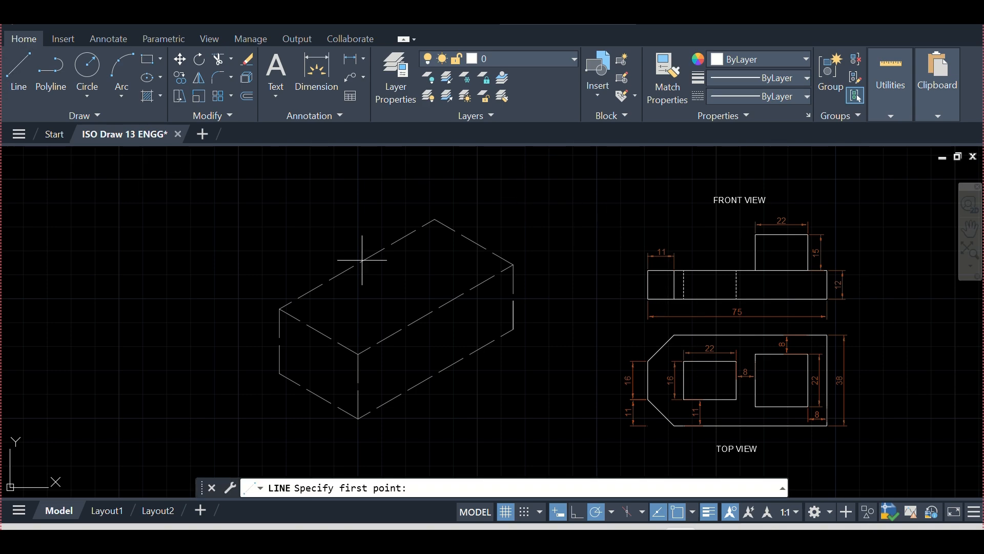
left_click(512, 301)
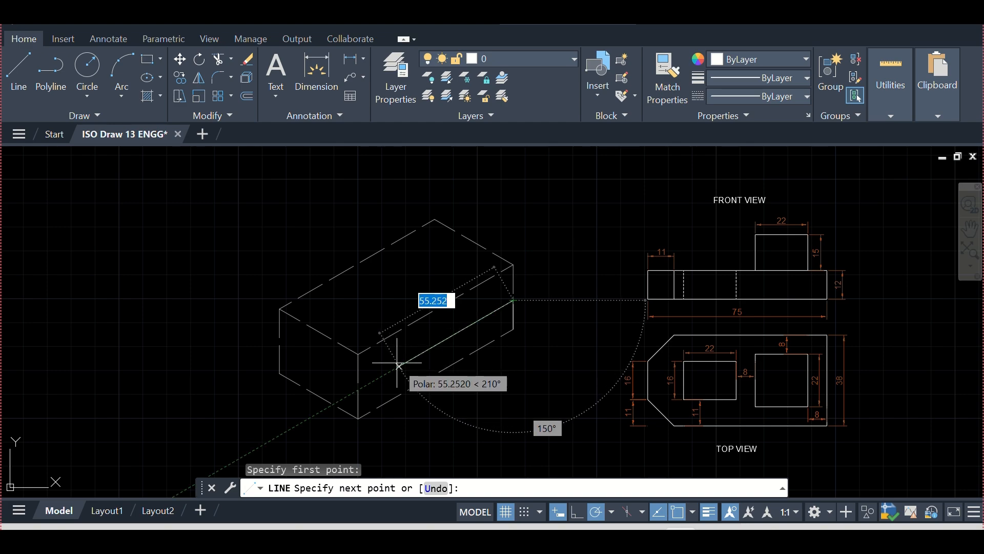
type("64")
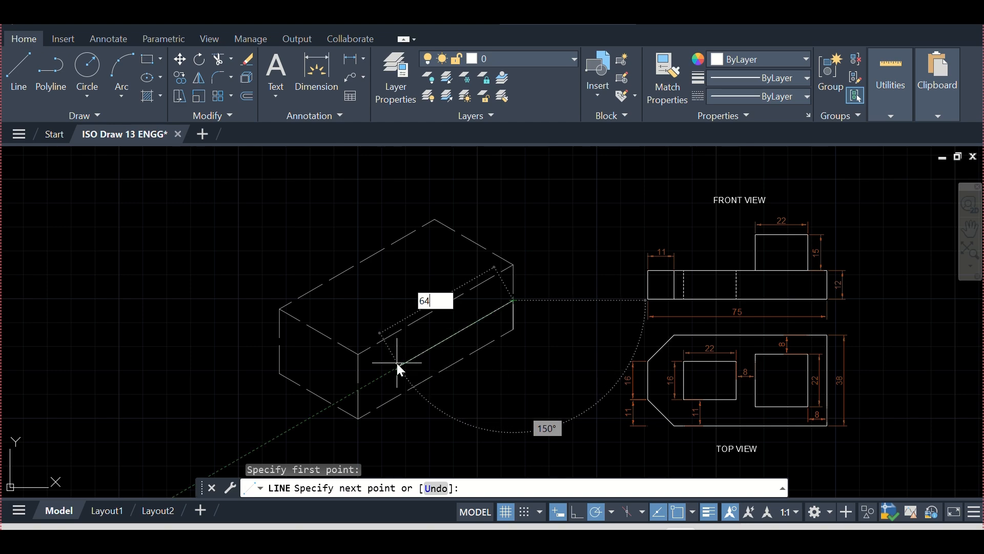
key("Return")
key("Escape")
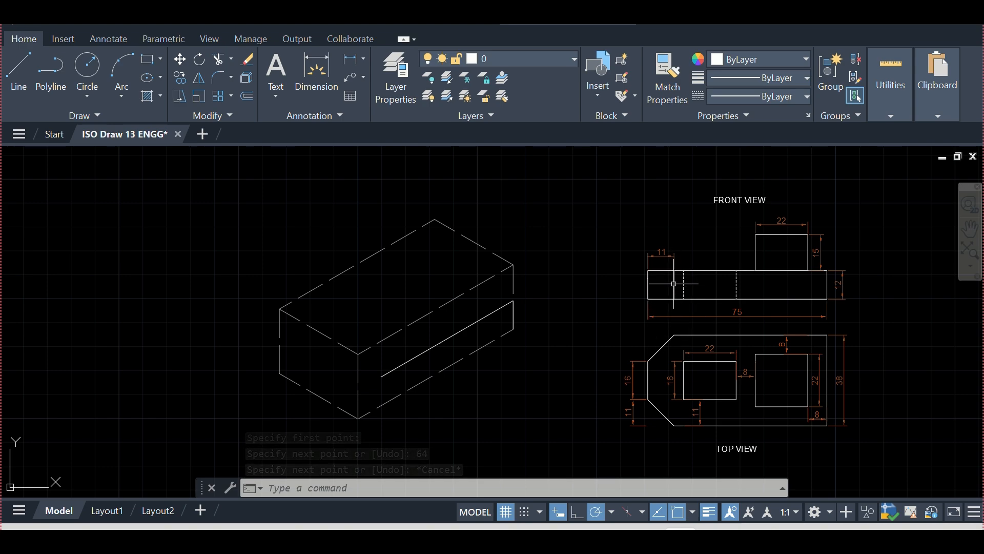
Close the front face with a 12-unit vertical downward from the 64-unit line's end and a line back to the box's lower right corner.
left_click(27, 72)
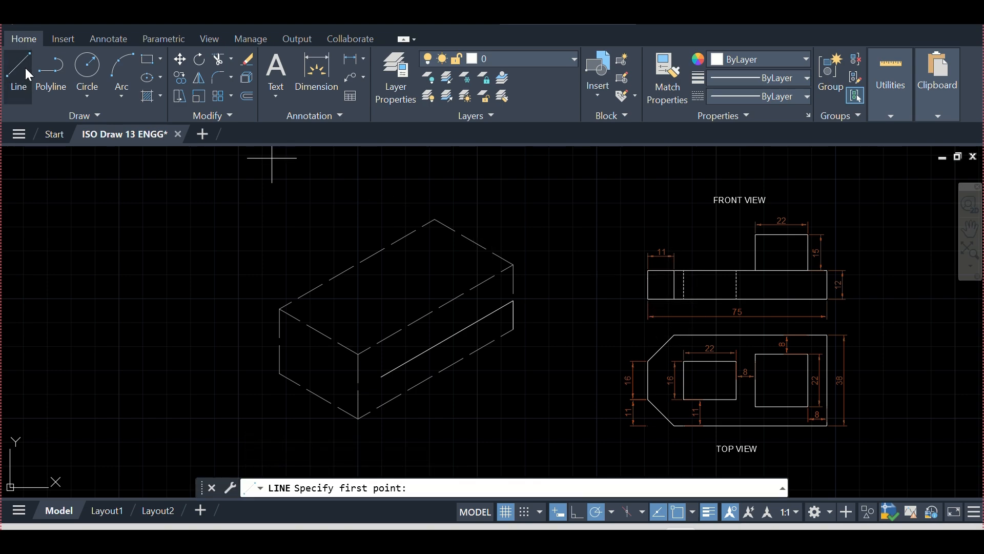
left_click(381, 376)
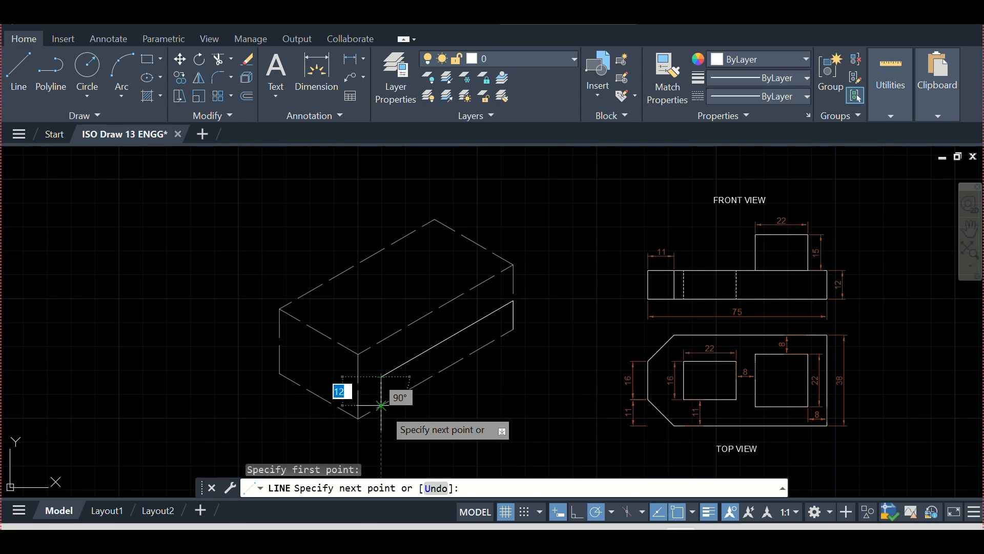
key("Return")
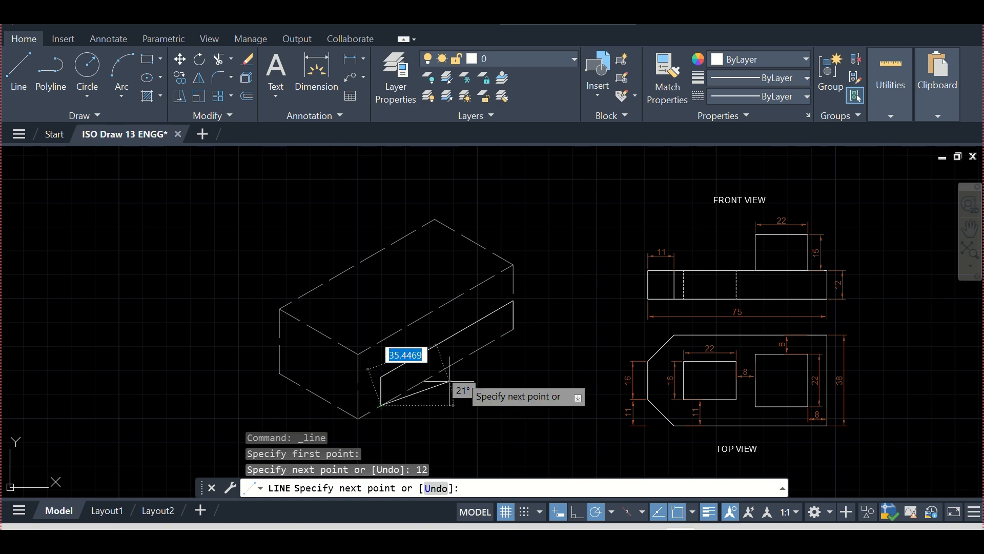
left_click(513, 329)
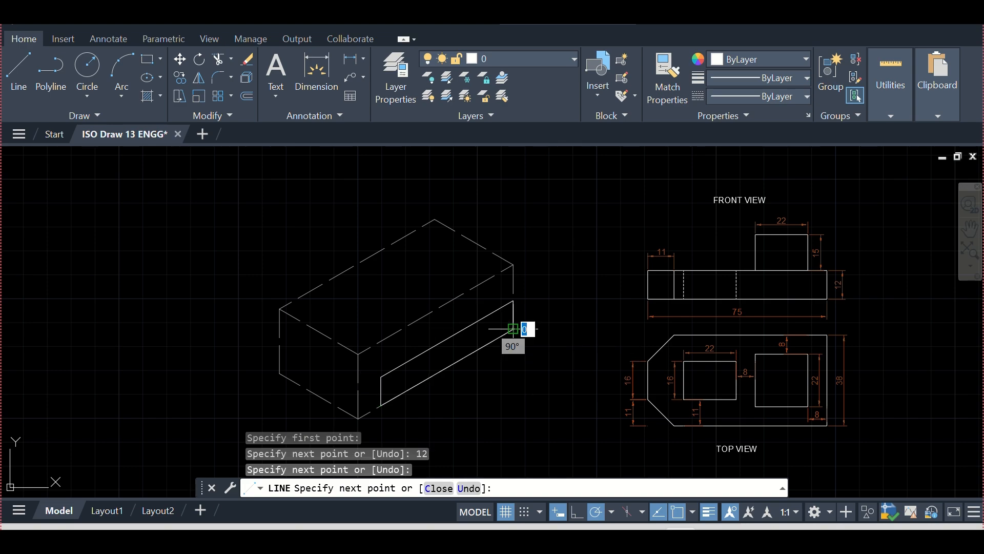
key("Escape")
key("Escape")
key("Escape")
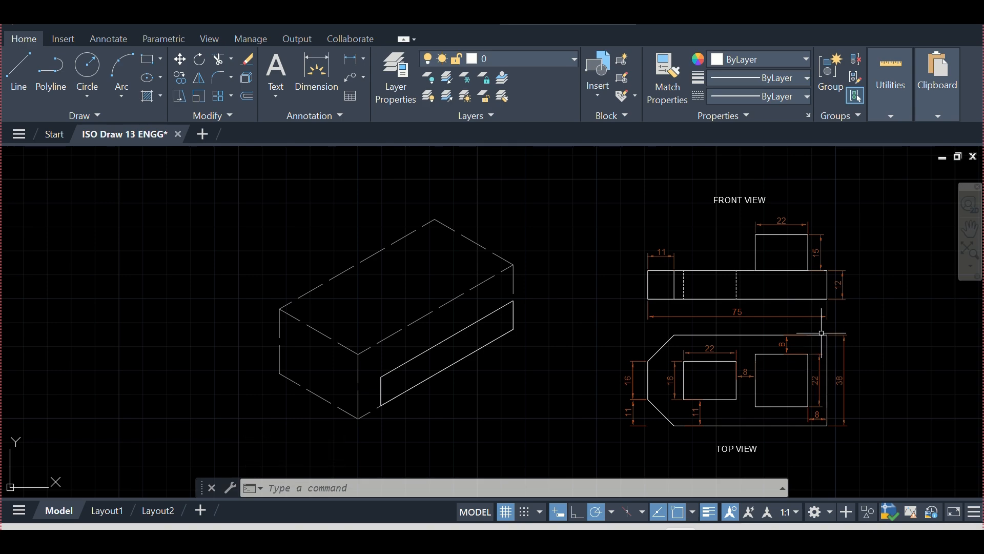
Draw a 38-unit line at 150° from the top of the right 12-unit vertical, across the base's far end.
left_click(24, 66)
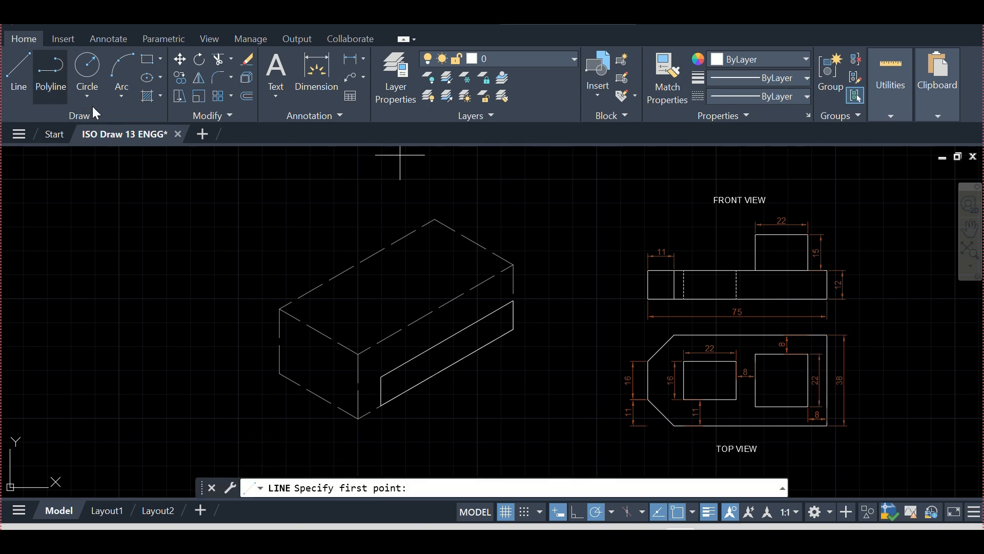
left_click(514, 300)
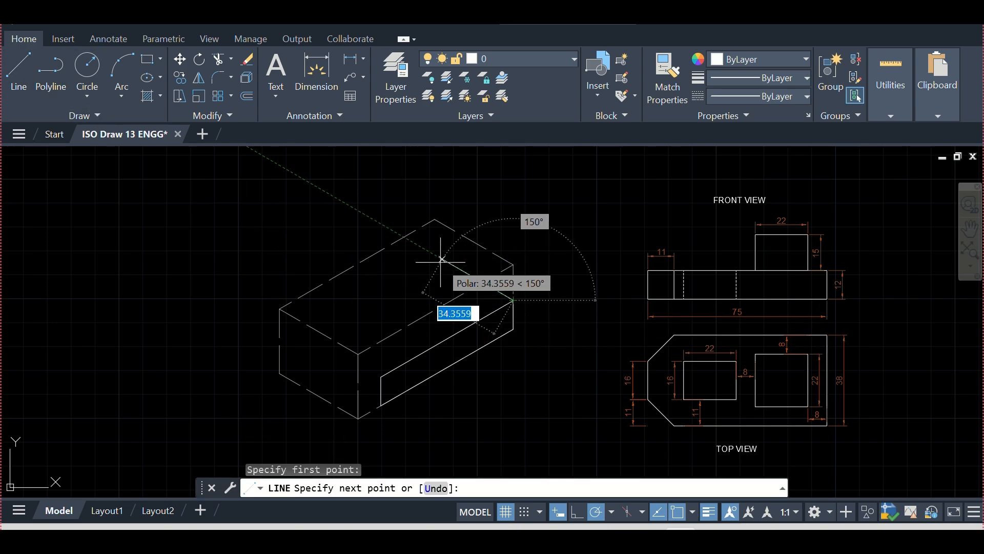
type("38")
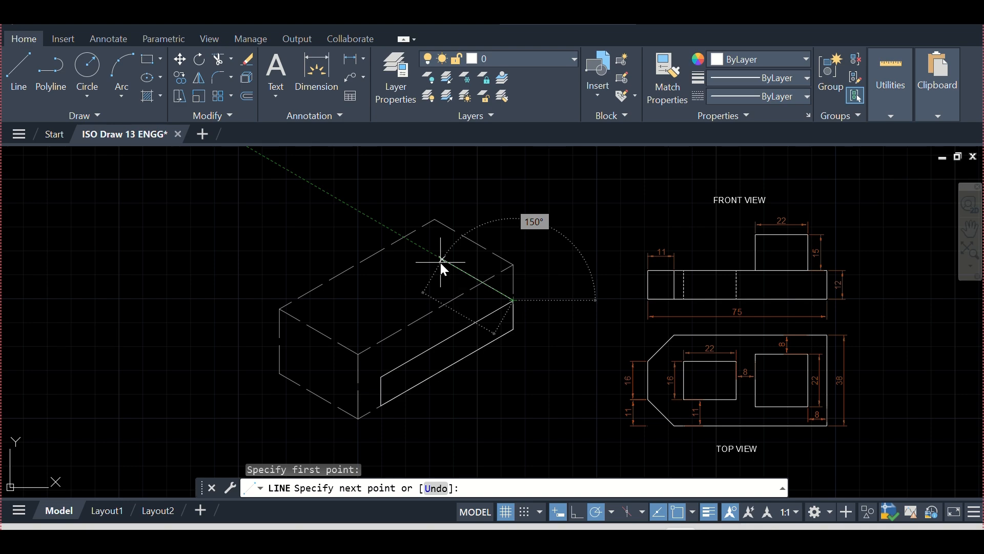
key("Return")
key("Escape")
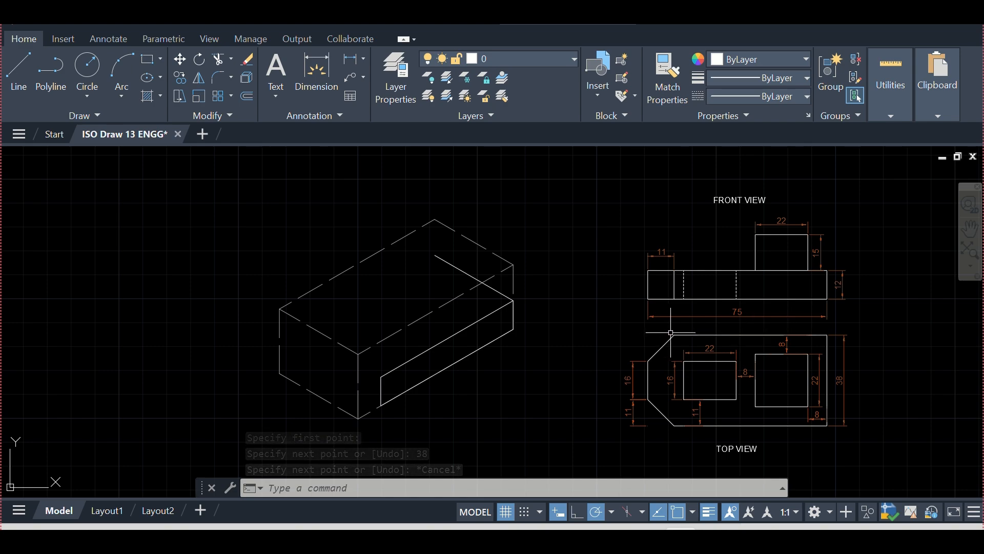
Draw a 64-unit line at 210° from the far end of the 38-unit line for the base's rear top edge.
left_click(19, 69)
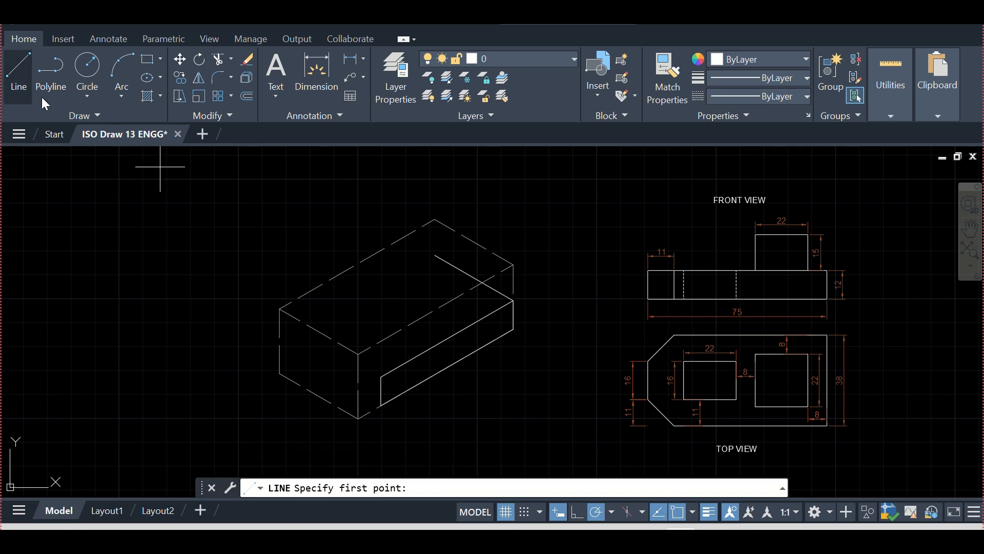
left_click(435, 255)
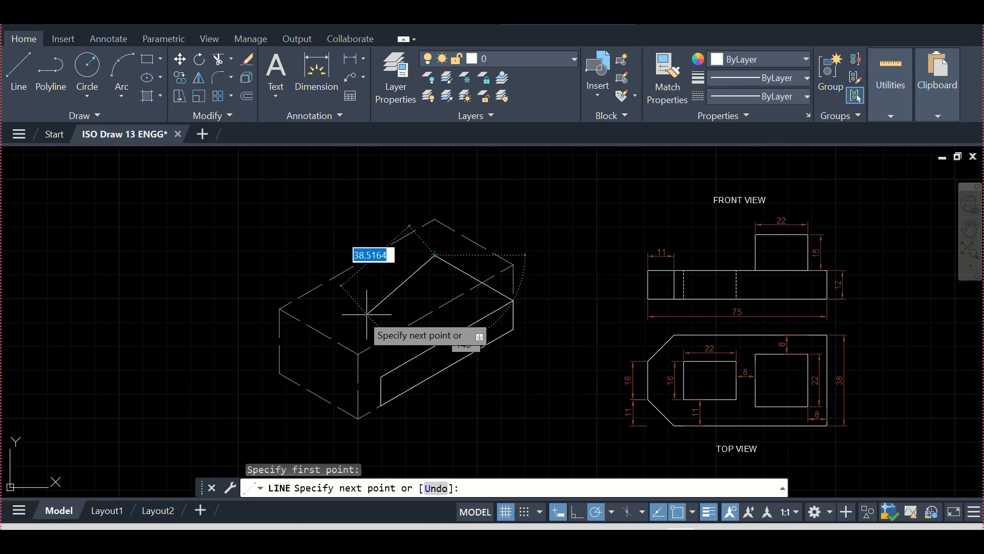
type("64")
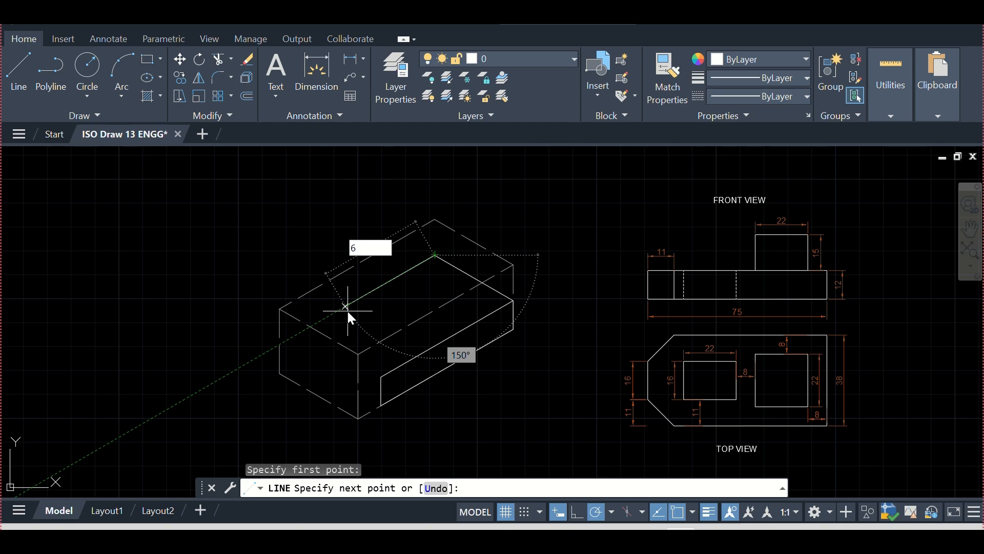
key("Return")
key("Escape")
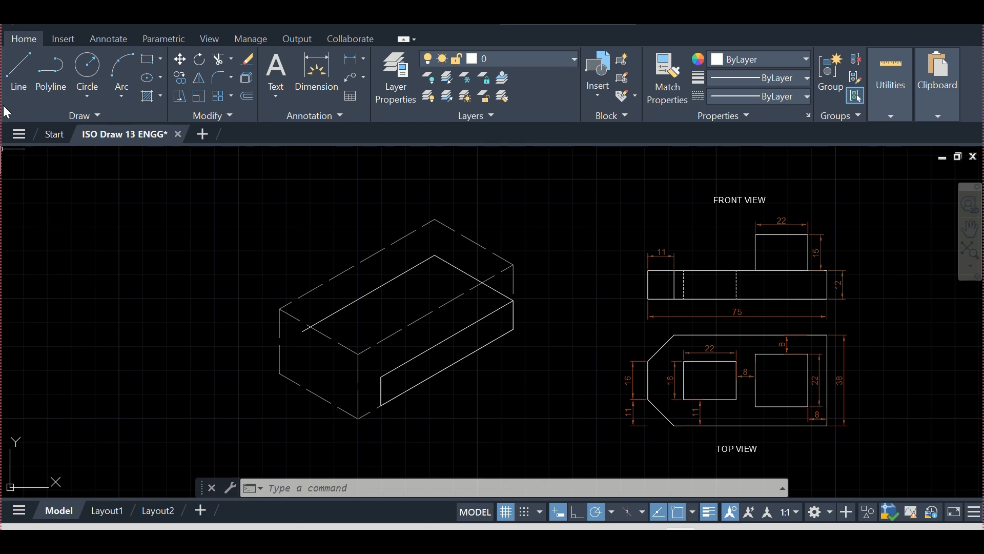
Extend the front face's upper edge with an 11-unit line at 210° to the box's near vertical.
left_click(18, 70)
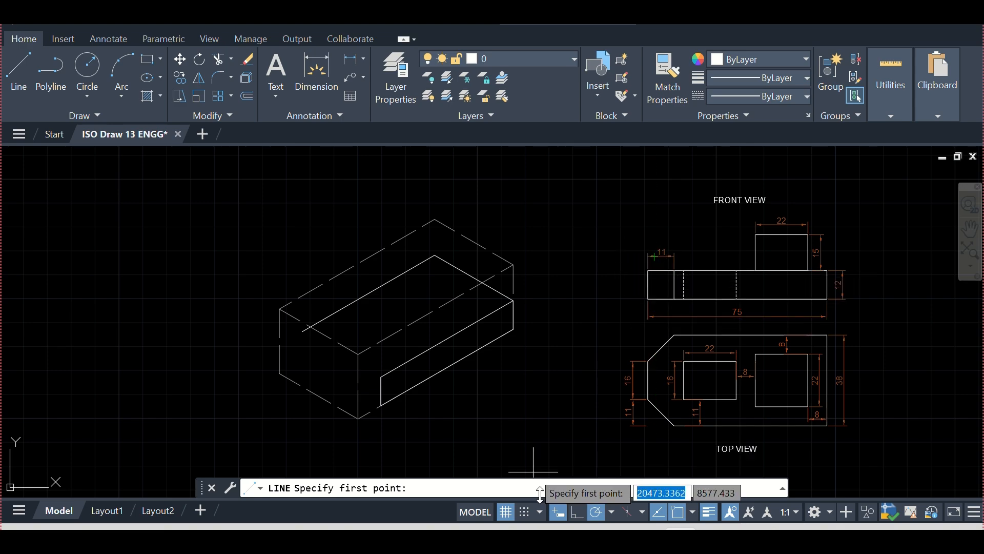
left_click(381, 377)
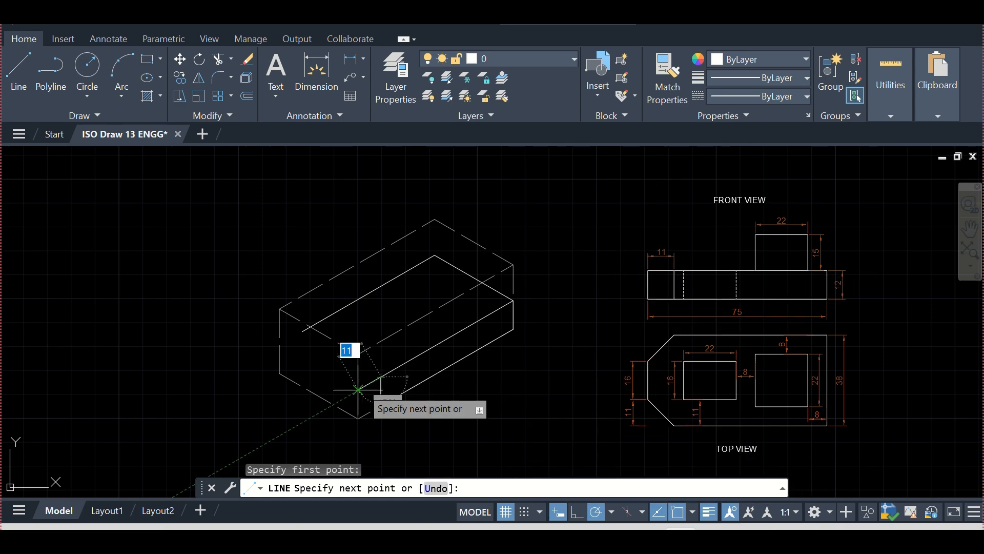
key("Return")
key("Escape")
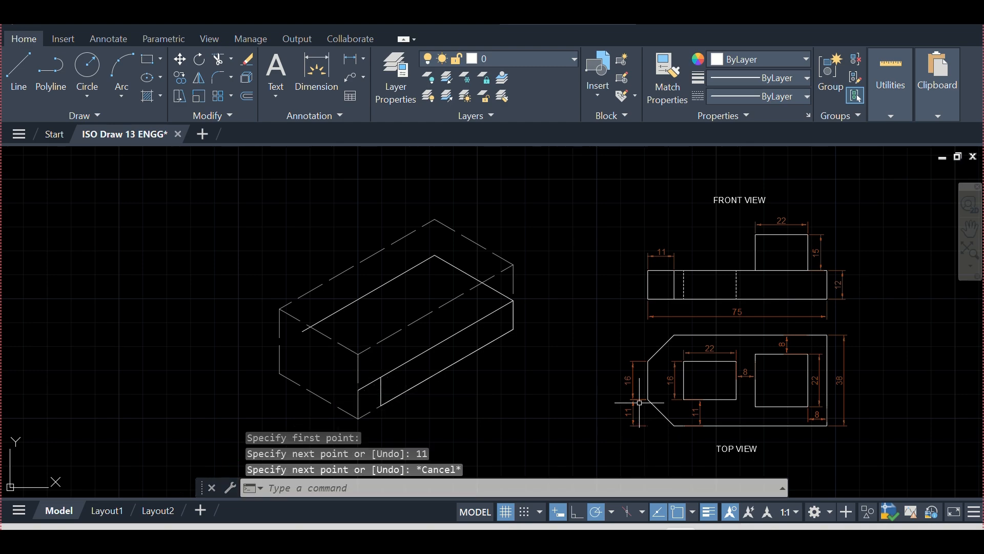
Draw an 11-unit line at 150° from the end of the 11-unit extension on the box's near vertical.
left_click(24, 99)
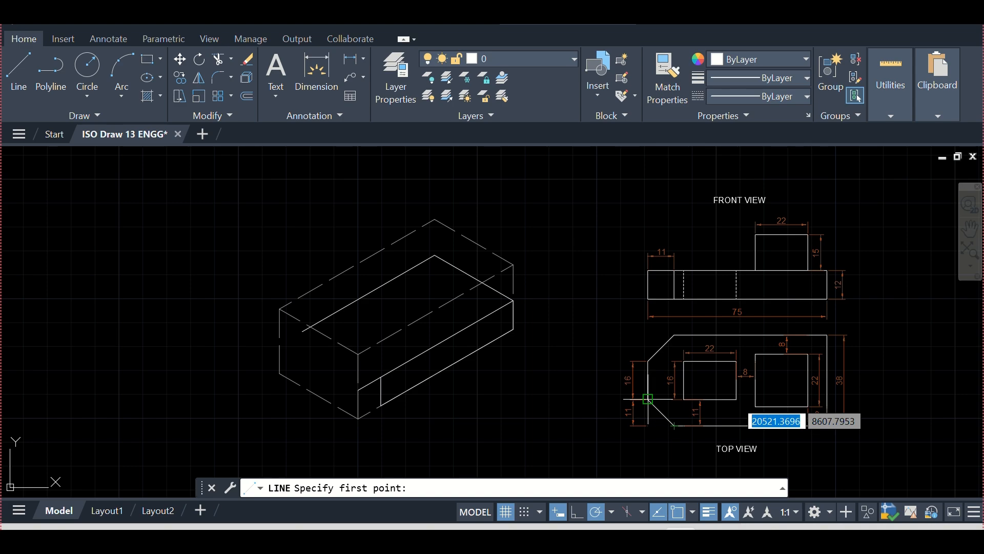
key("Escape")
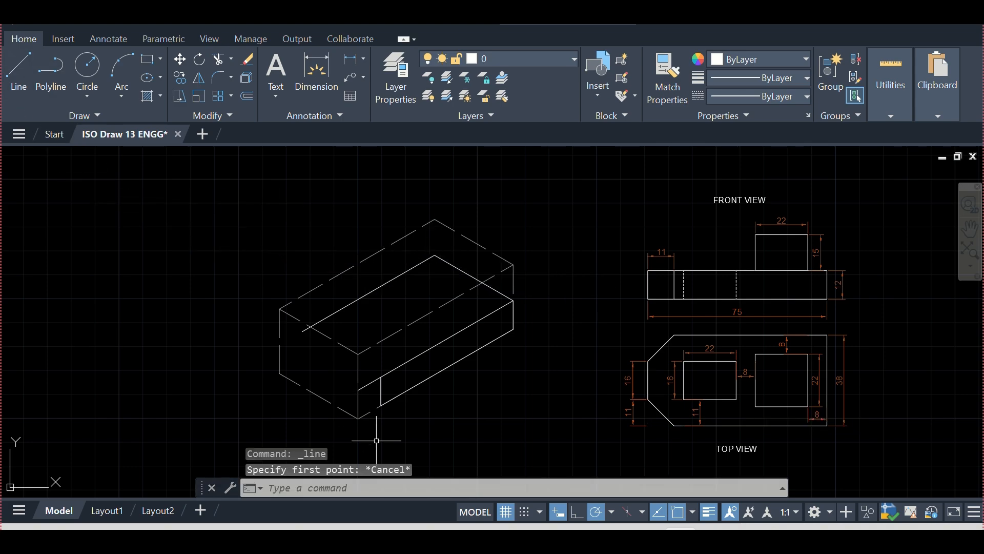
left_click(5, 77)
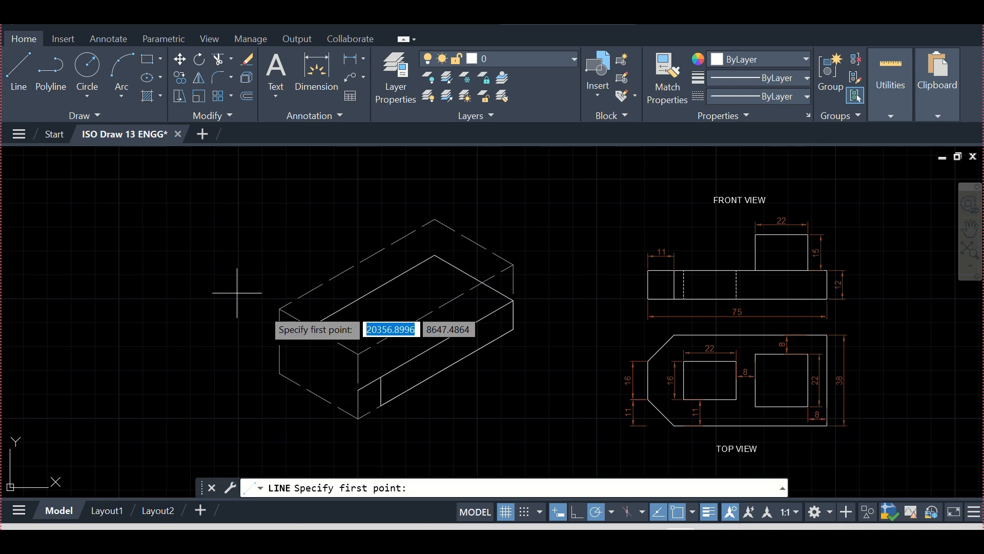
left_click(359, 390)
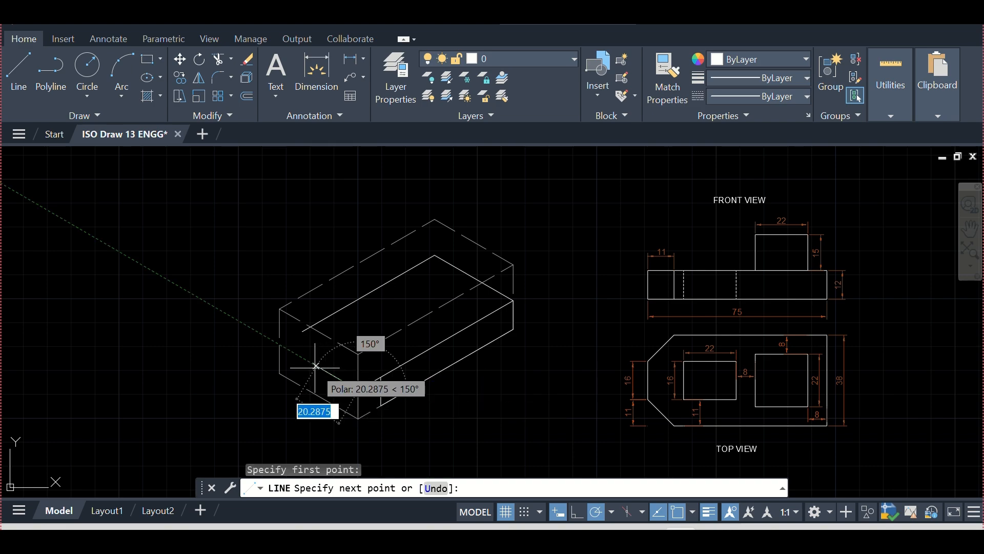
type("11")
key("Return")
key("Escape")
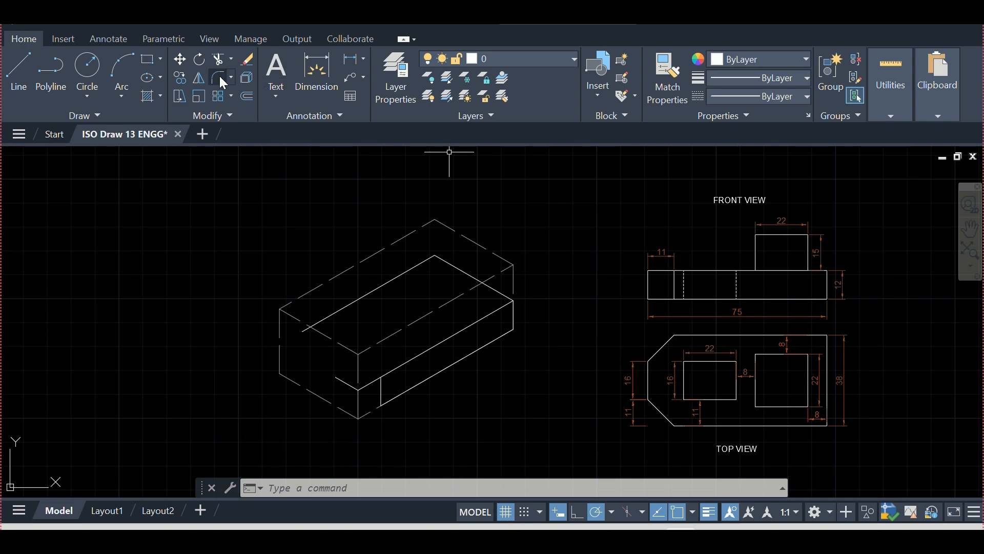
Continue the 11-unit line with a 16-unit line at 150° for the base's narrow end.
left_click(11, 68)
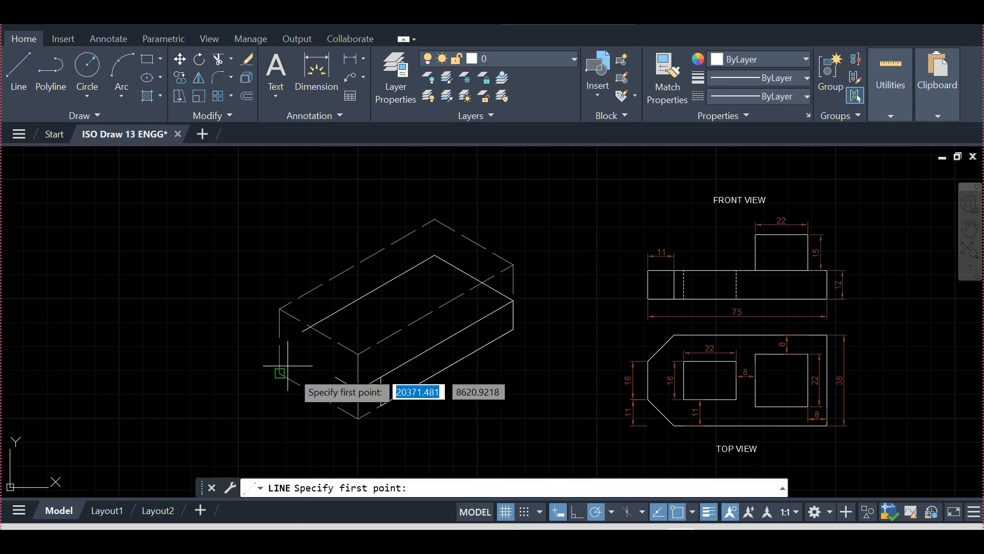
left_click(336, 377)
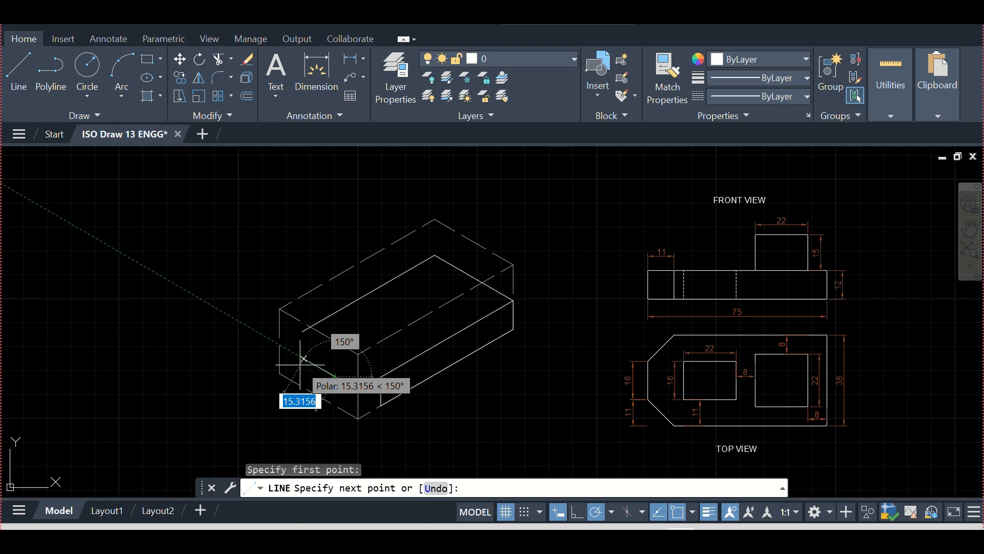
type("16")
key("Return")
key("Escape")
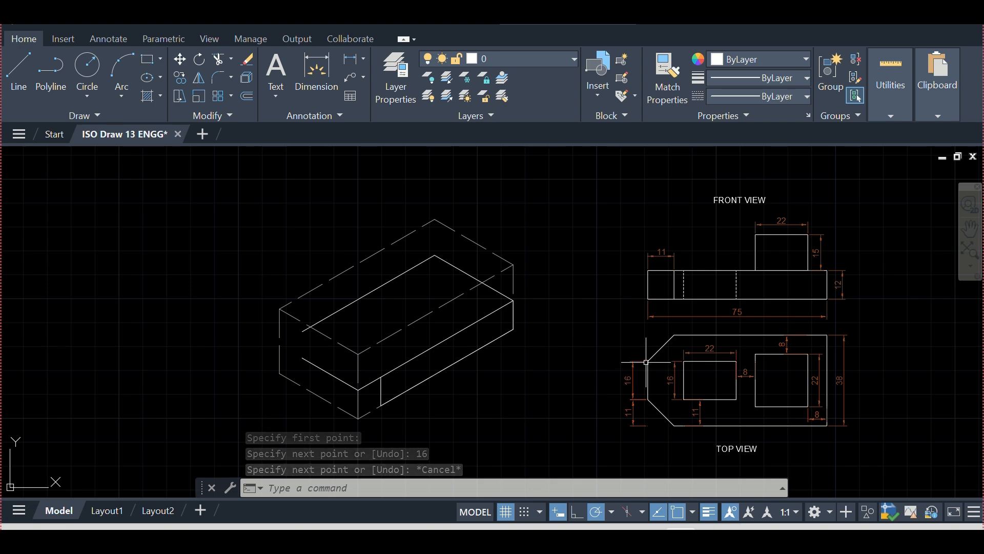
Connect the far end of the 16-unit line vertically to the end of the rear 64-unit top edge.
left_click(20, 69)
left_click(303, 357)
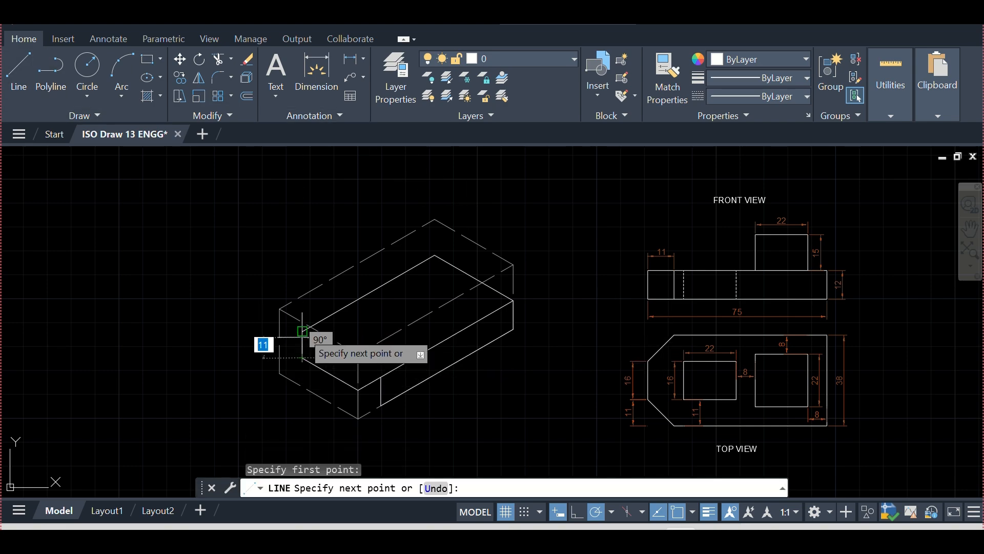
left_click(303, 331)
key("Escape")
key("Escape")
key("Escape")
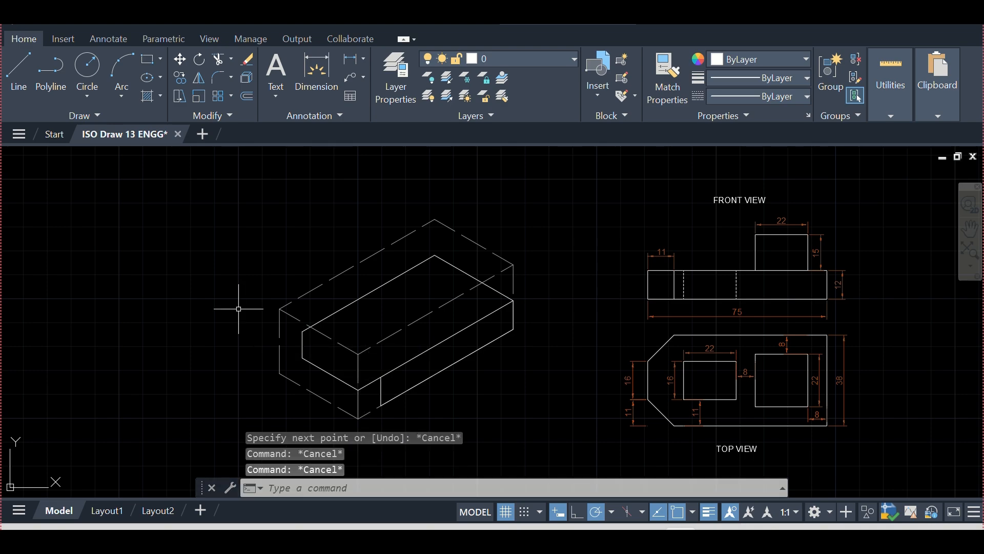
Draw the near chamfer edge from the start of the 16-unit line to the upper left corner of the front face.
key("Return")
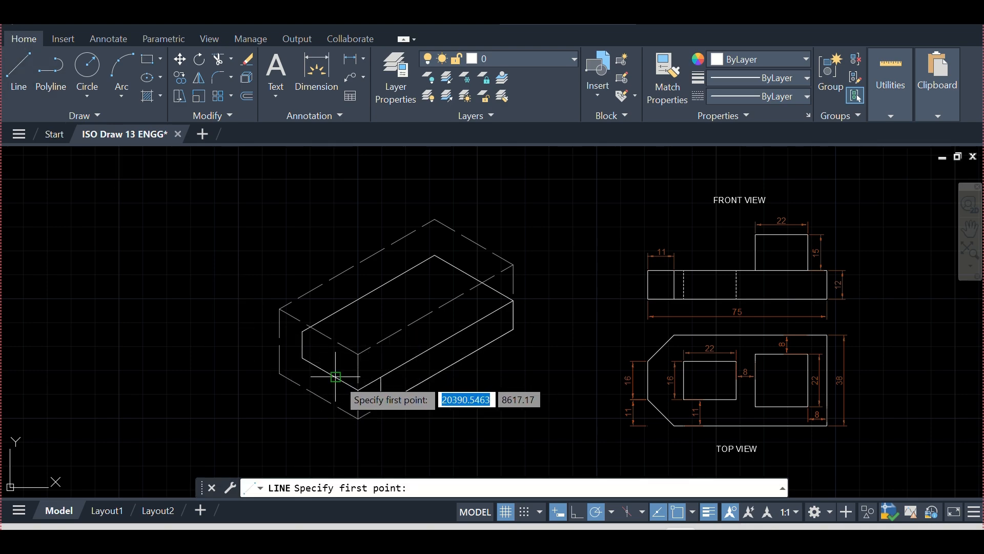
left_click(336, 377)
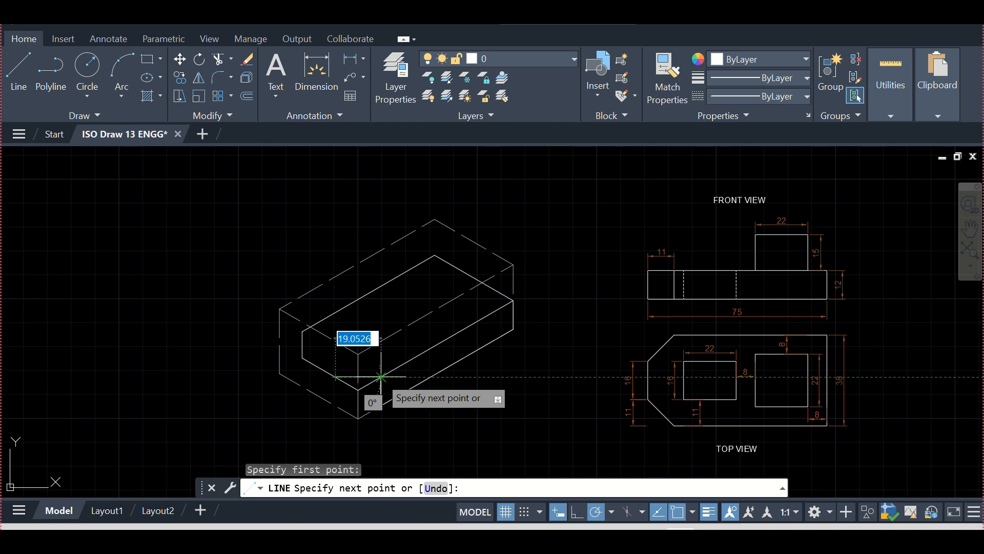
left_click(376, 388)
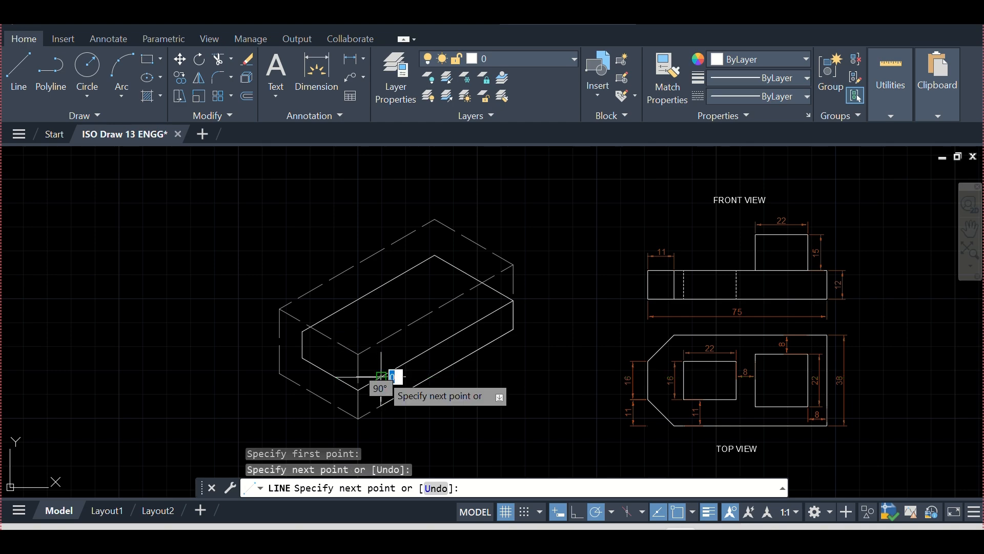
key("Escape")
Delete the two 11-unit guide lines that meet at the near corner, outside the base's chamfer.
left_click(369, 383)
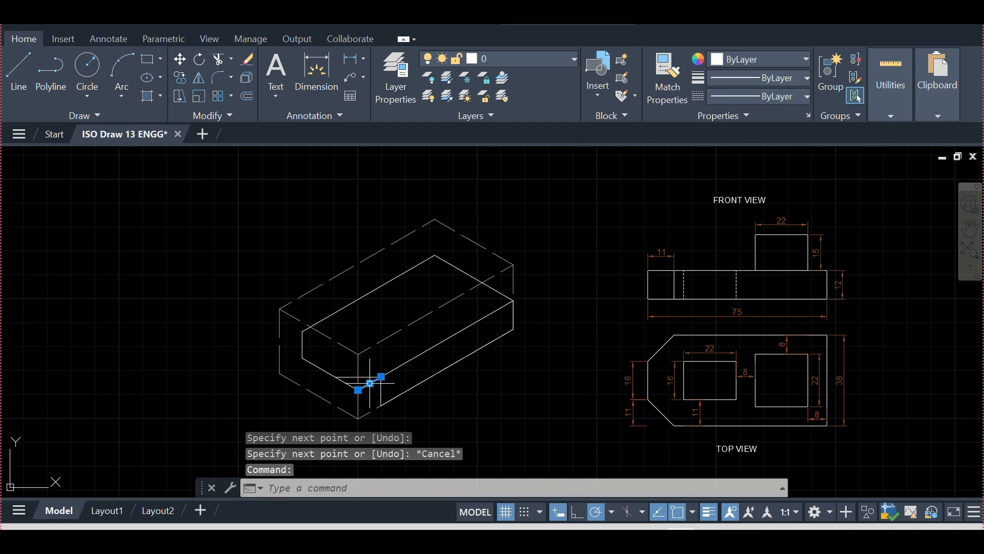
key("Delete")
left_click(346, 385)
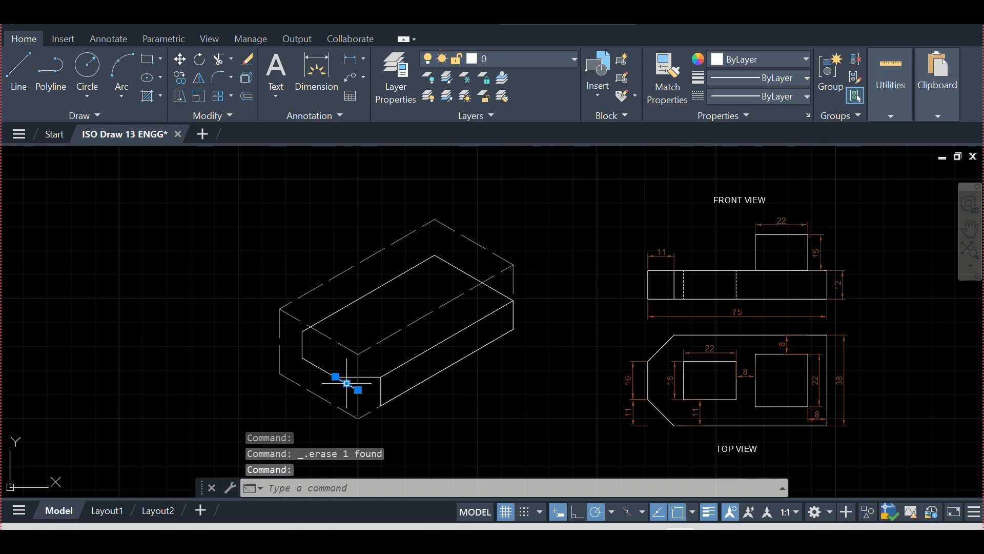
key("Delete")
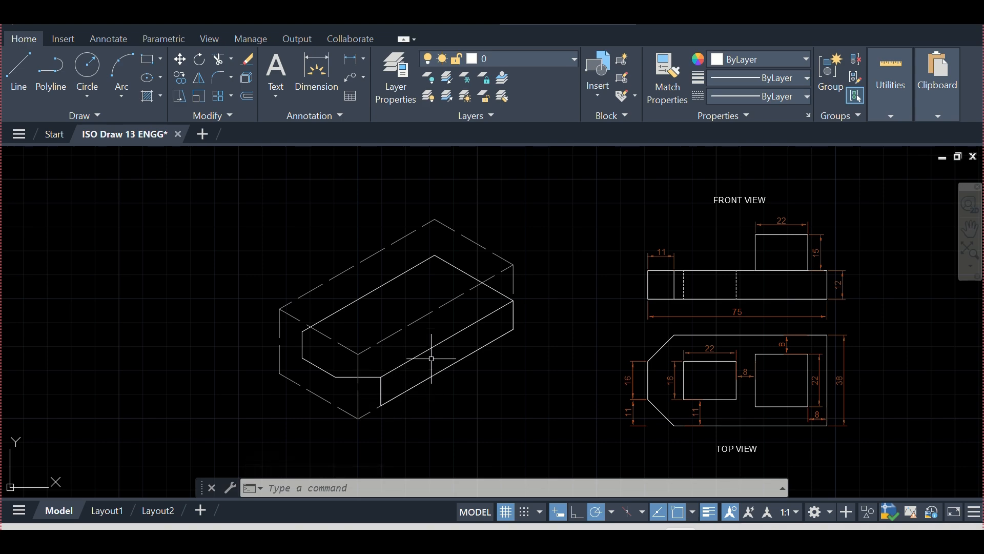
Draw 12-unit vertical edges downward from both ends of the 16-unit line at the base's narrow end.
left_click(19, 72)
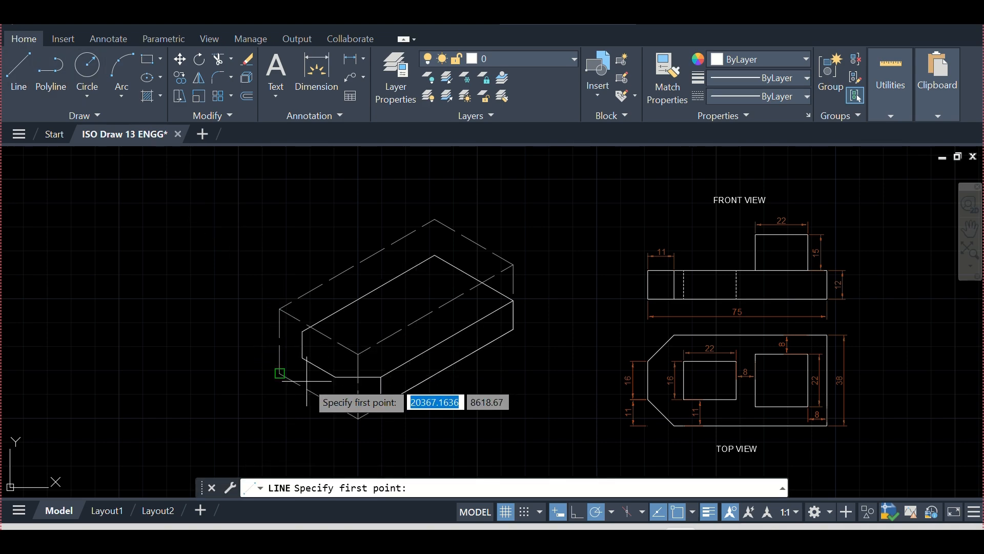
left_click(302, 358)
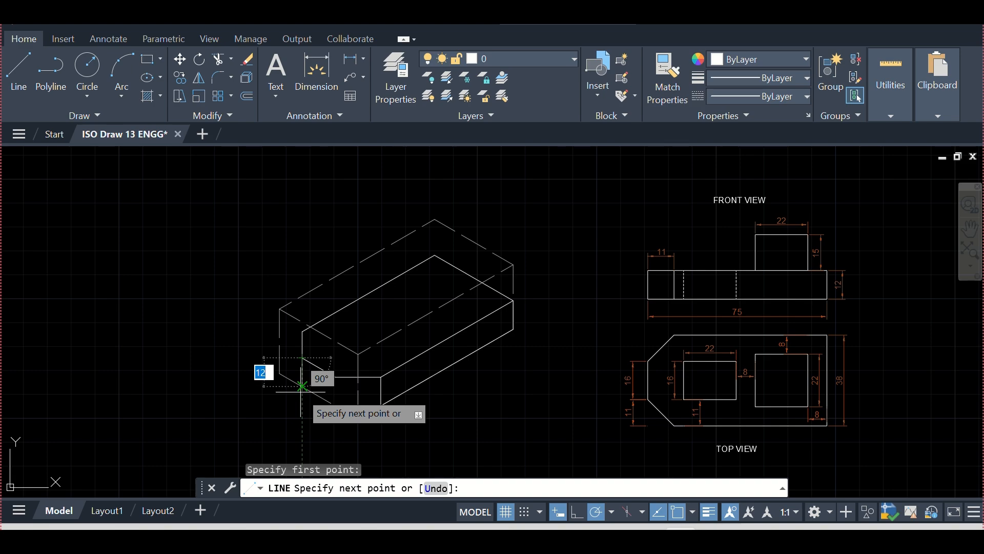
type("12")
key("Return")
key("Escape")
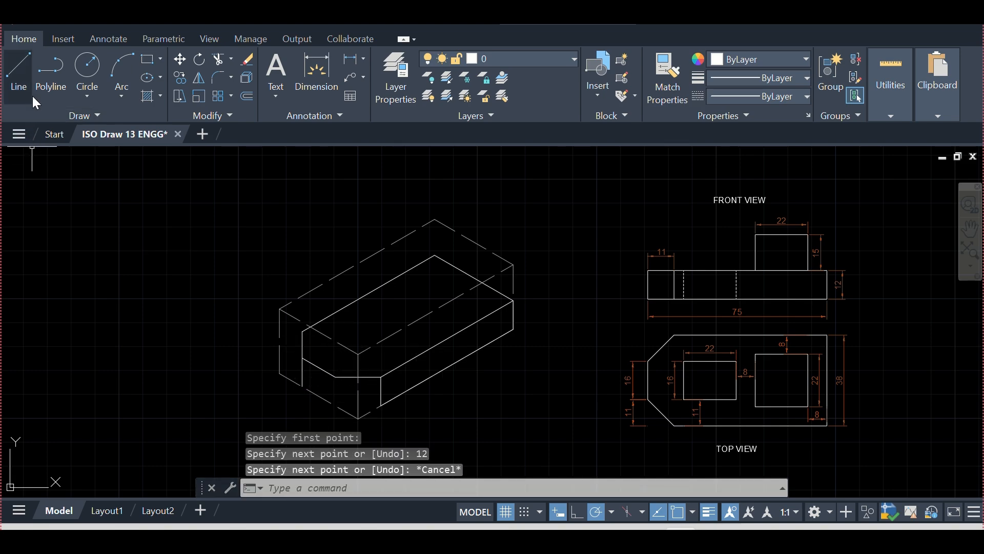
left_click(21, 82)
left_click(335, 376)
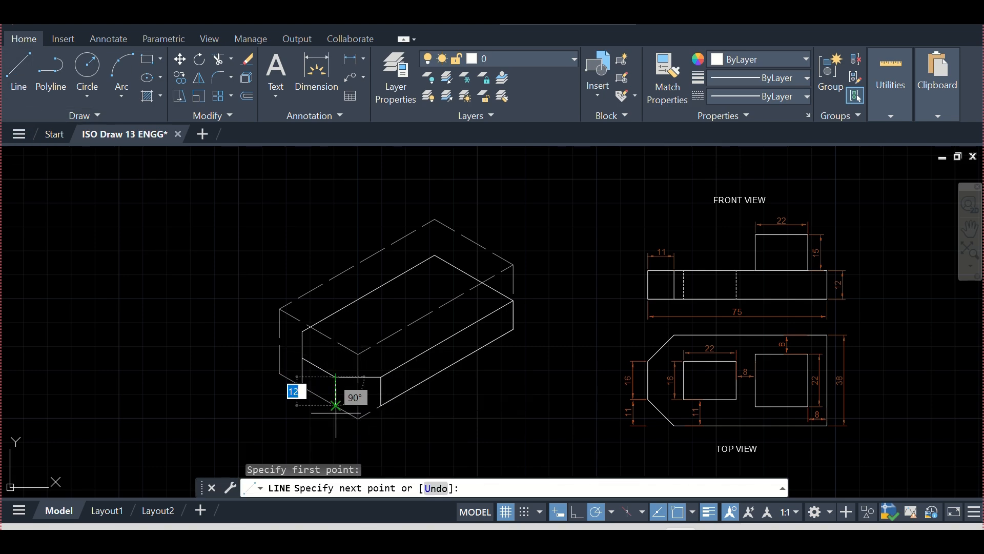
key("Return")
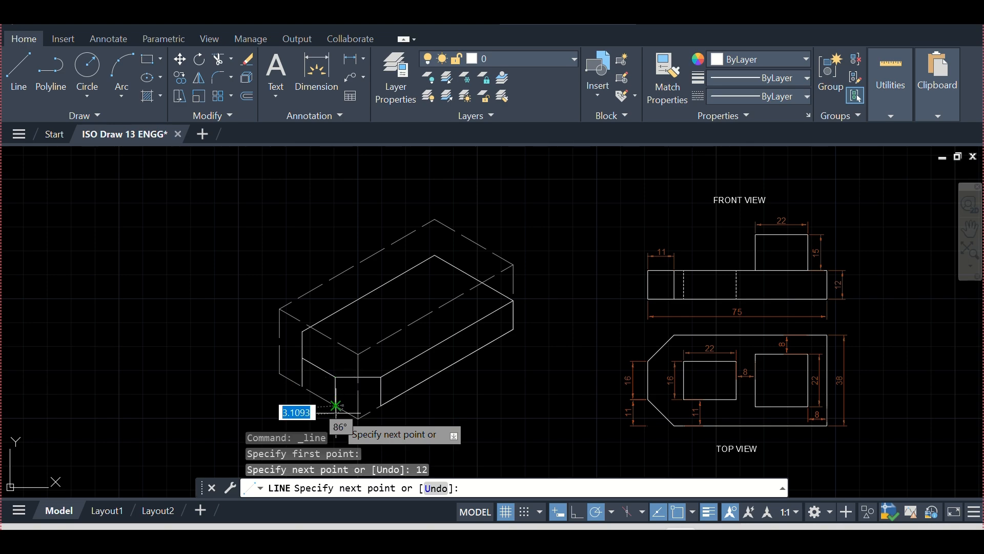
key("Escape")
Draw the bottom edges of the near chamfer face and the narrow end face between the lower ends of their verticals.
left_click(19, 89)
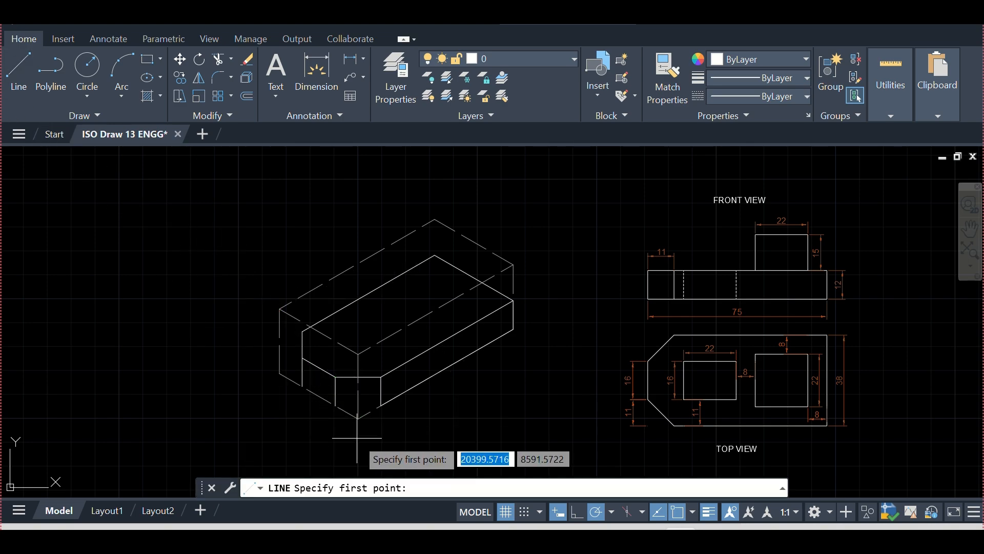
left_click(335, 406)
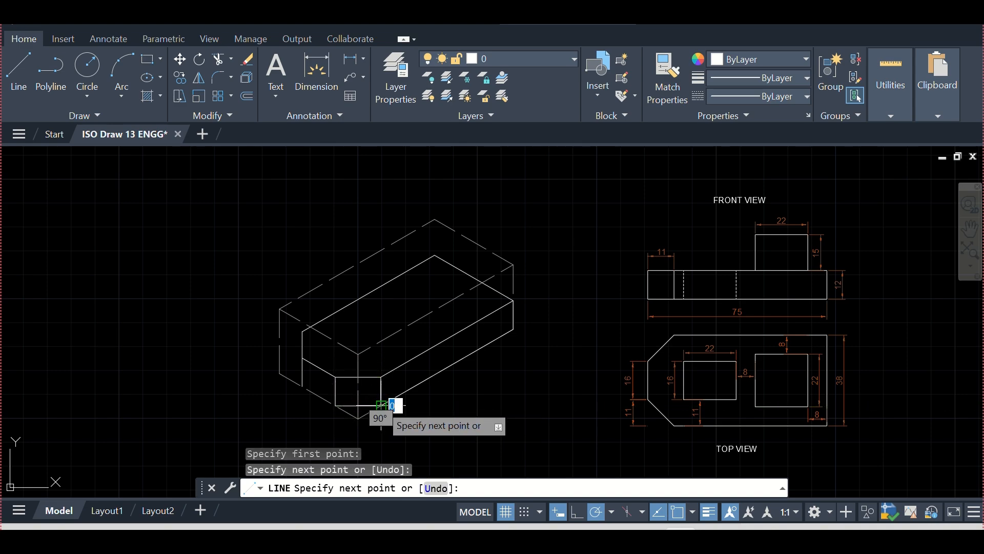
key("Escape")
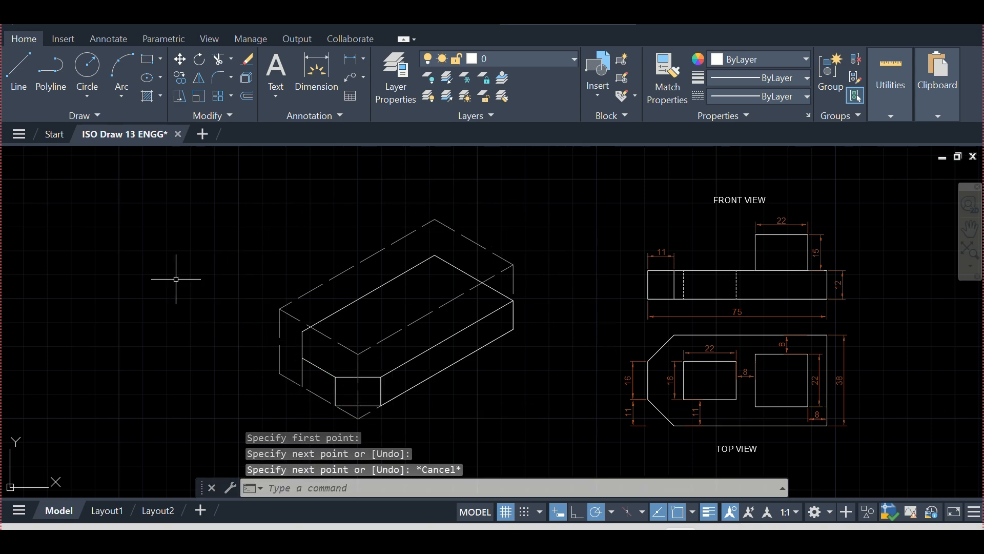
left_click(18, 63)
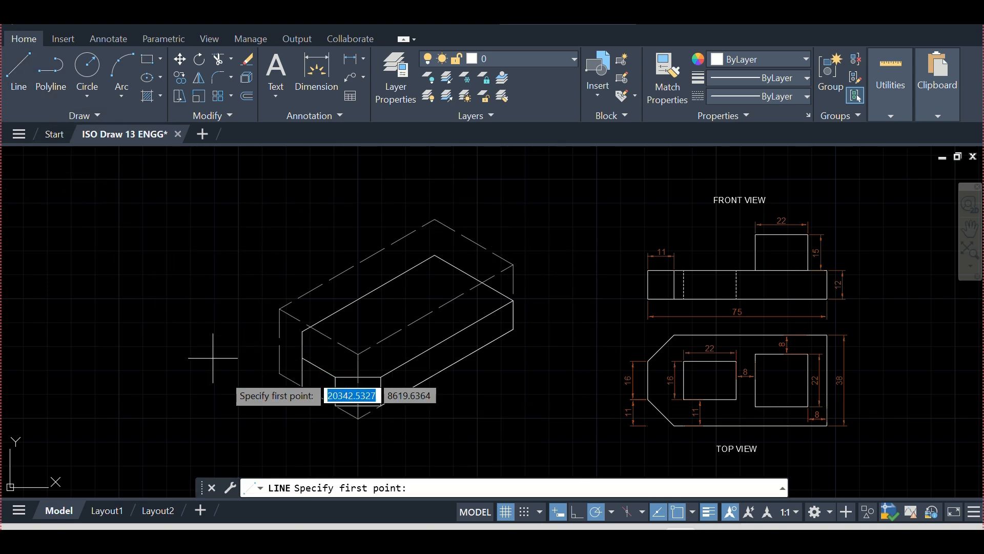
left_click(302, 385)
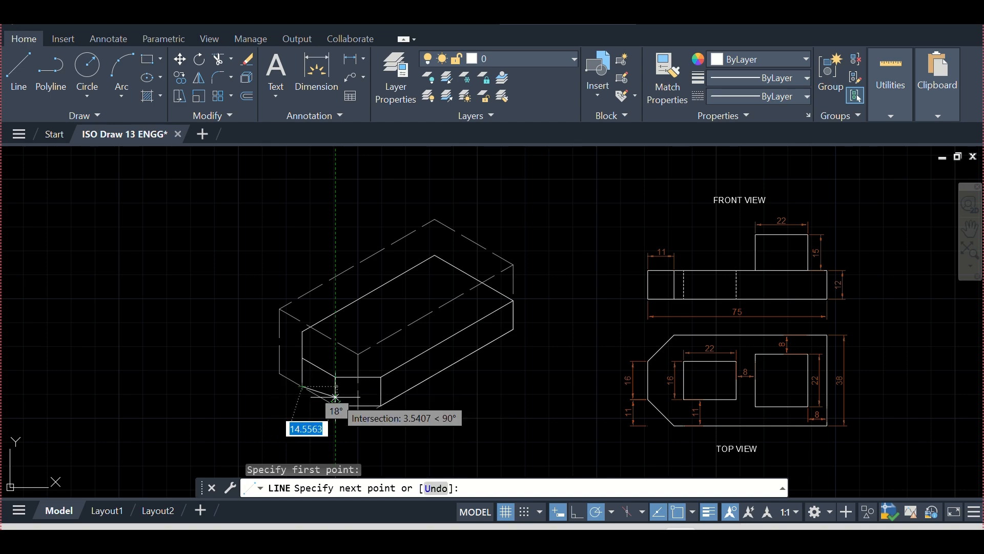
left_click(335, 405)
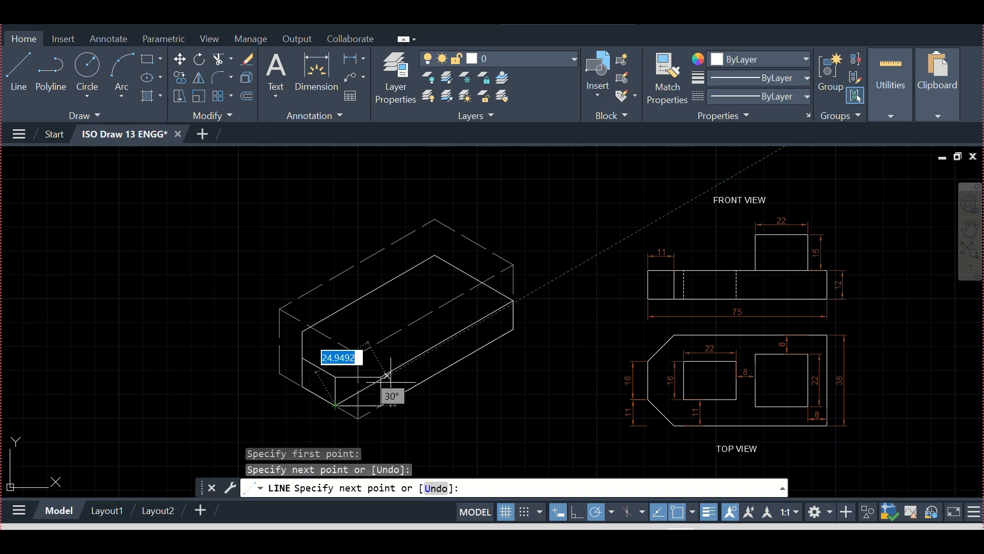
key("Escape")
key("Escape")
key("Escape")
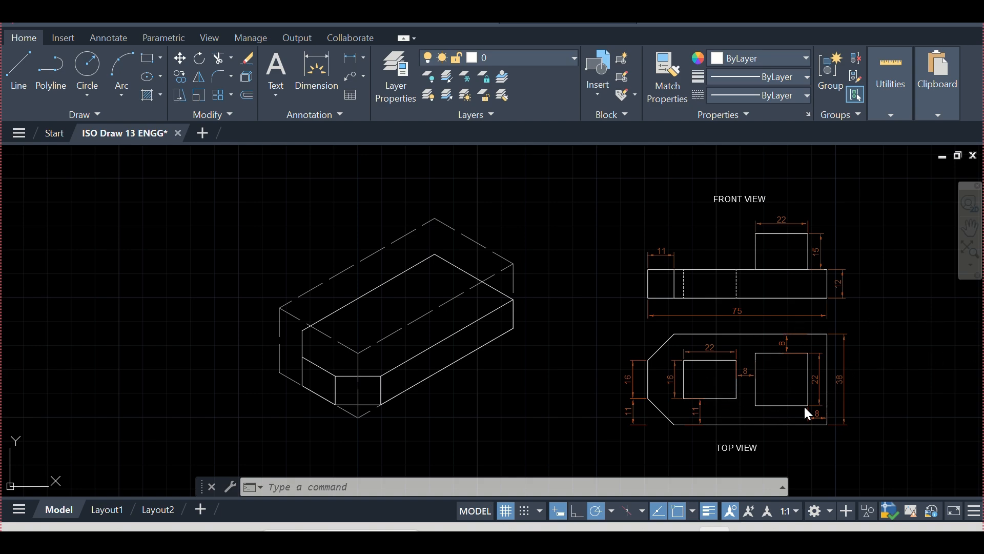
left_click(827, 424)
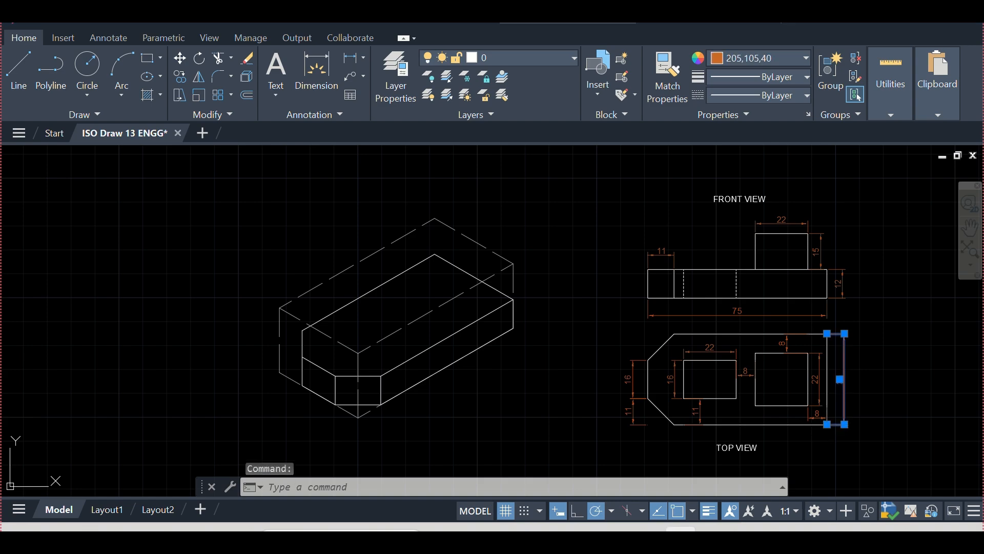
key("Escape")
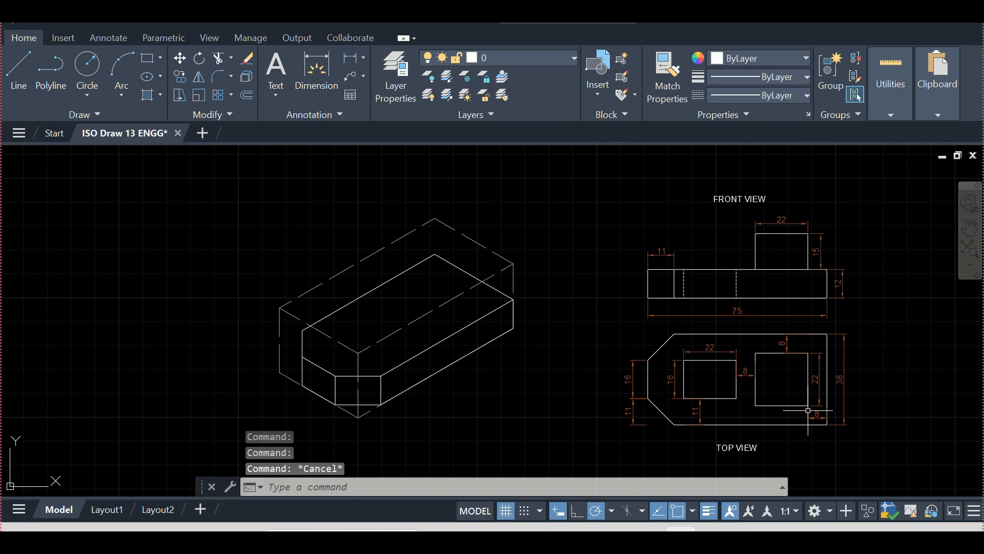
key("Escape")
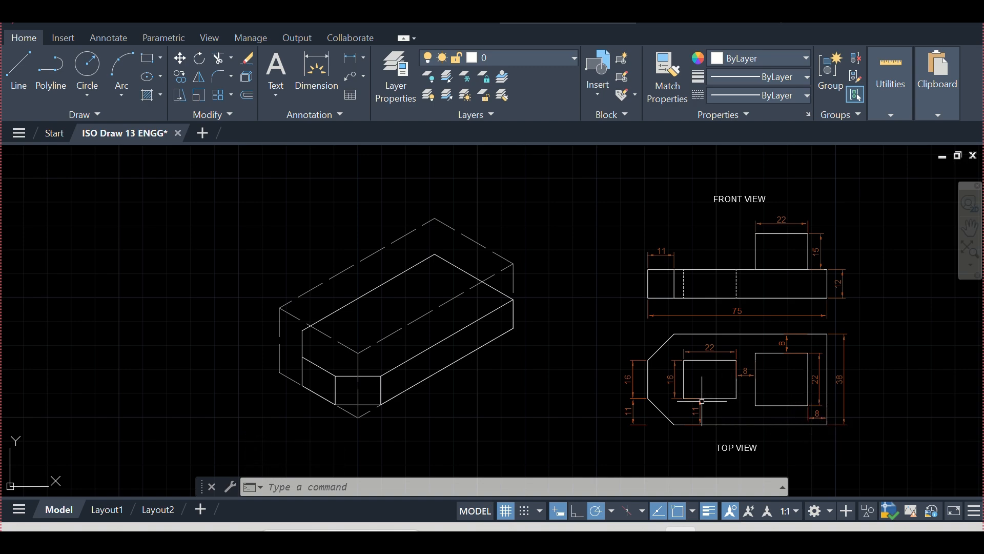
From the right corner of the base's top face, draw an 8-unit line at 150° followed by an 8-unit line at 210°.
left_click(18, 72)
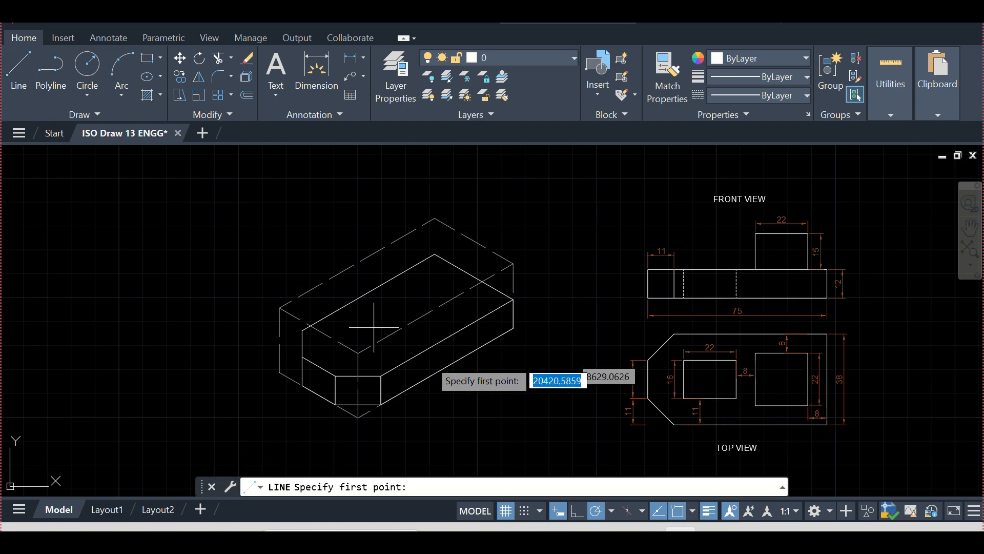
left_click(512, 300)
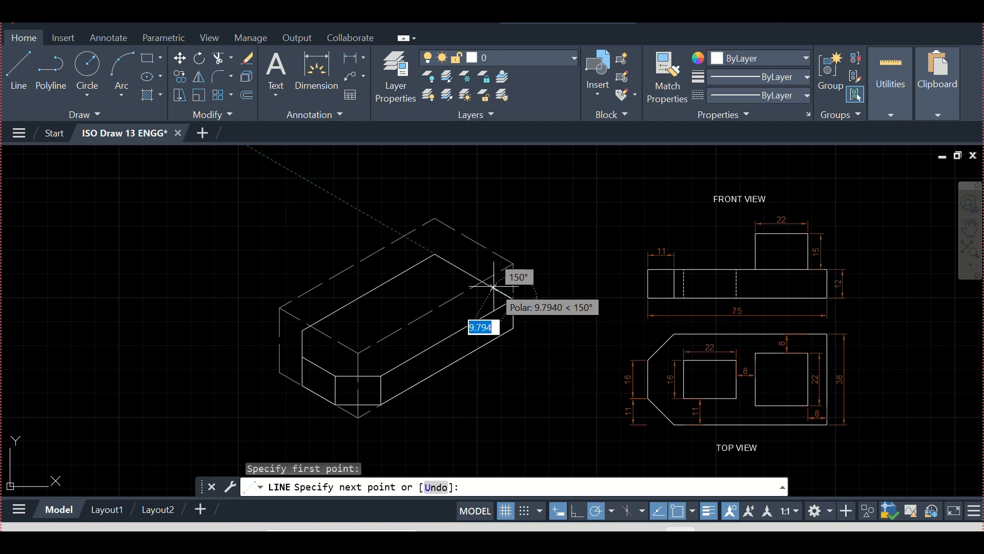
type("8")
key("Return")
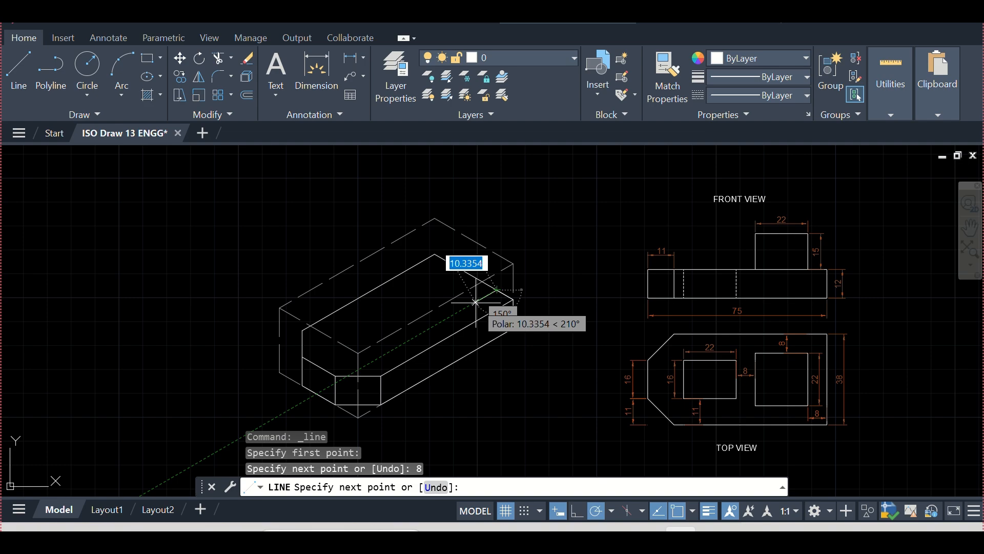
type("8")
key("Return")
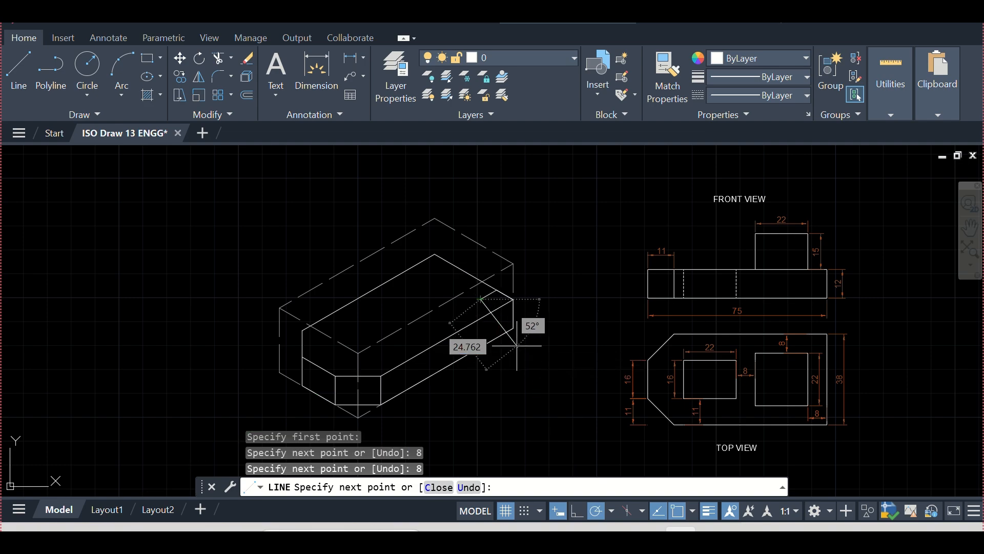
key("Escape")
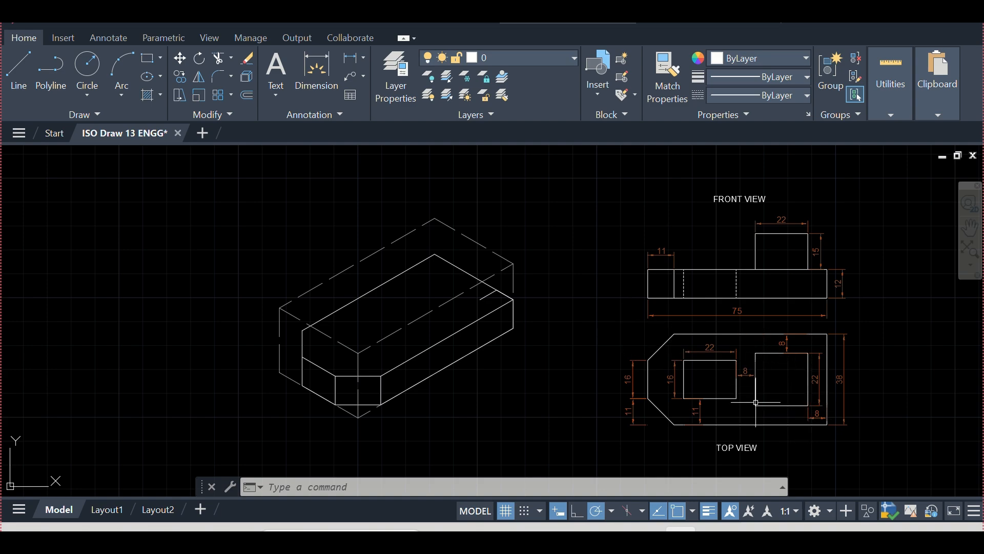
Draw a 22-unit line at 150° from the inner end of the 8-unit offset line as the block's first side.
left_click(18, 67)
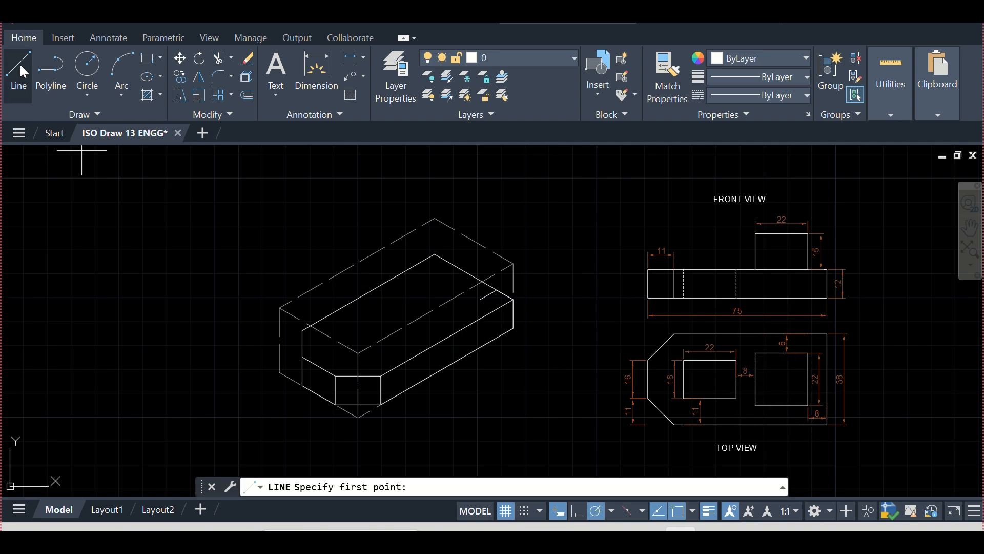
left_click(481, 298)
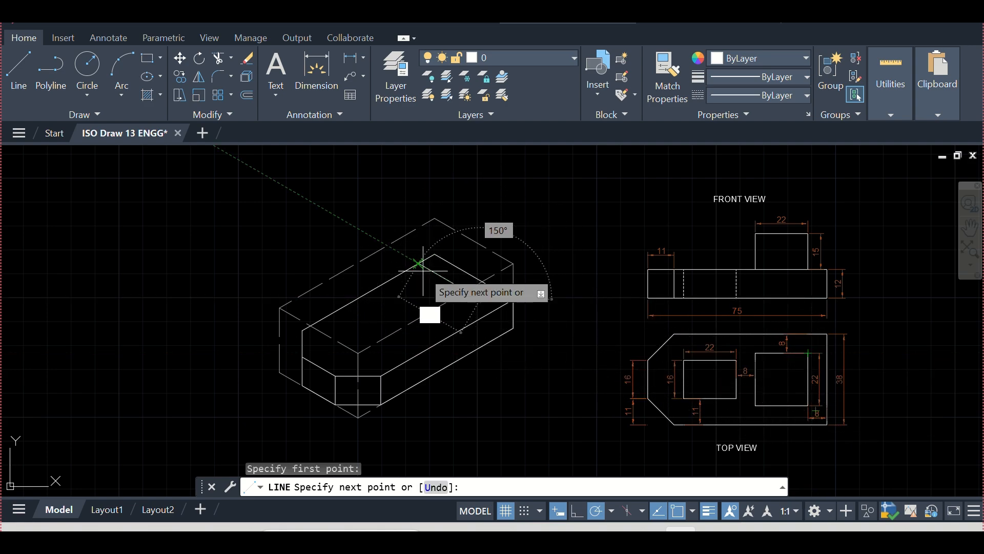
type("22")
key("Return")
key("Escape")
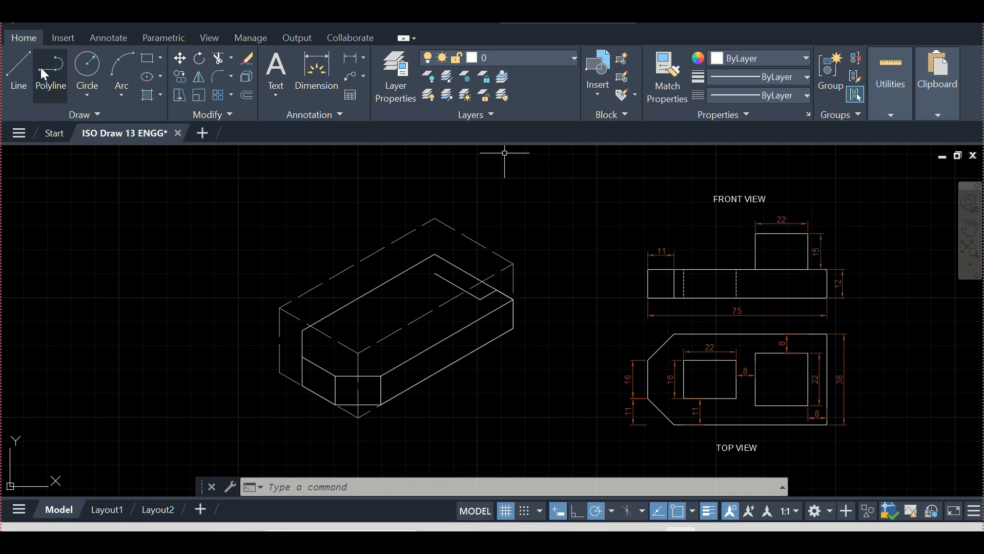
Complete the 22 × 22 isometric square on the top face and delete the 8-unit guide line touching its right corner.
left_click(21, 67)
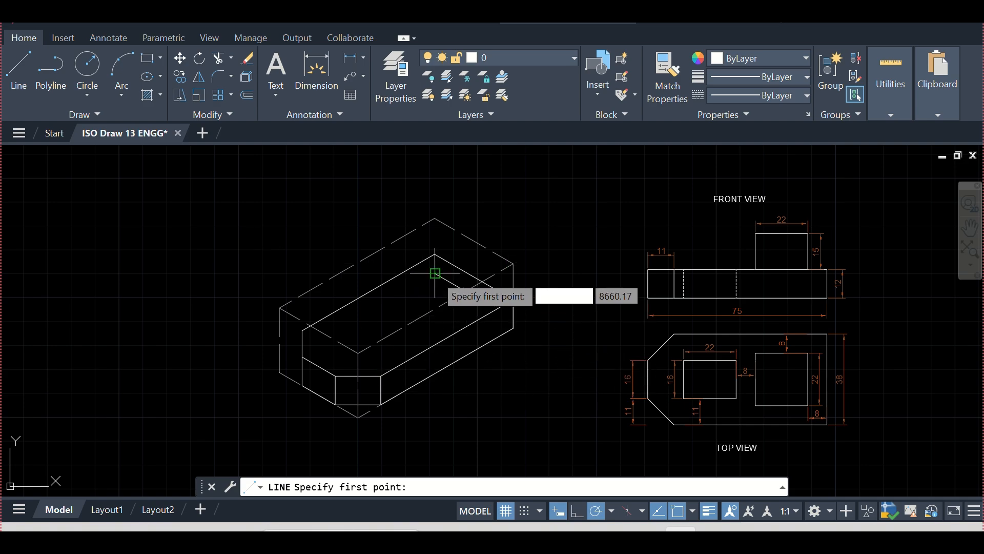
left_click(443, 298)
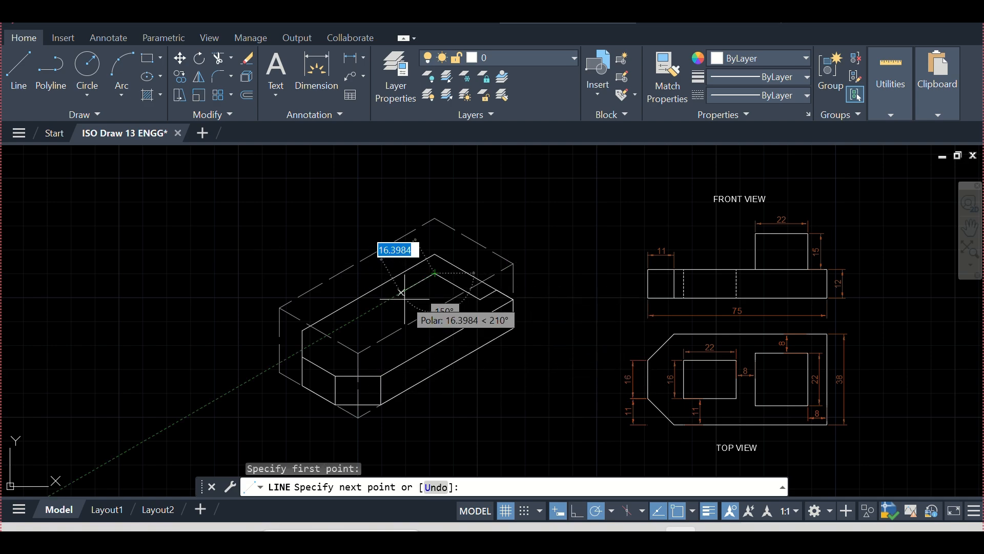
type("22")
key("Return")
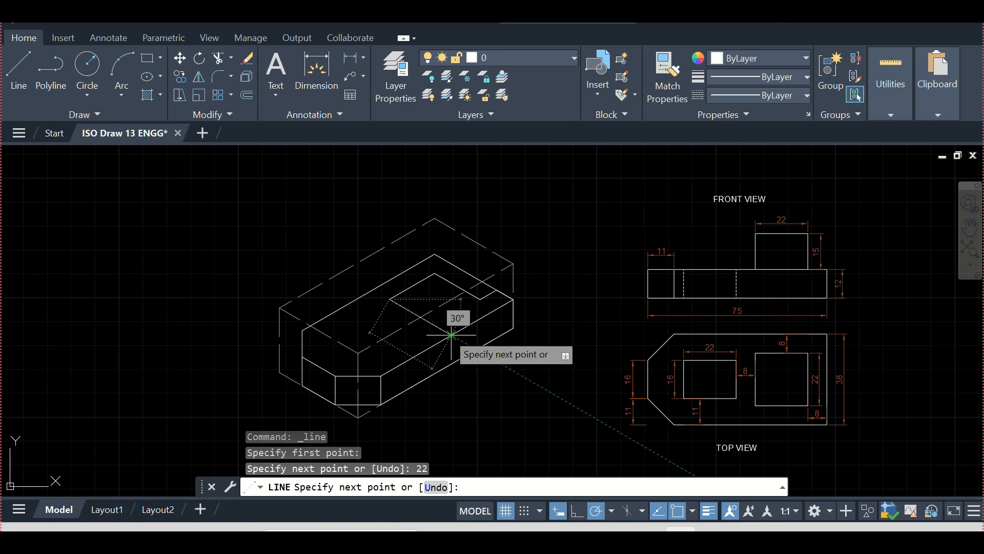
type("22")
key("Return")
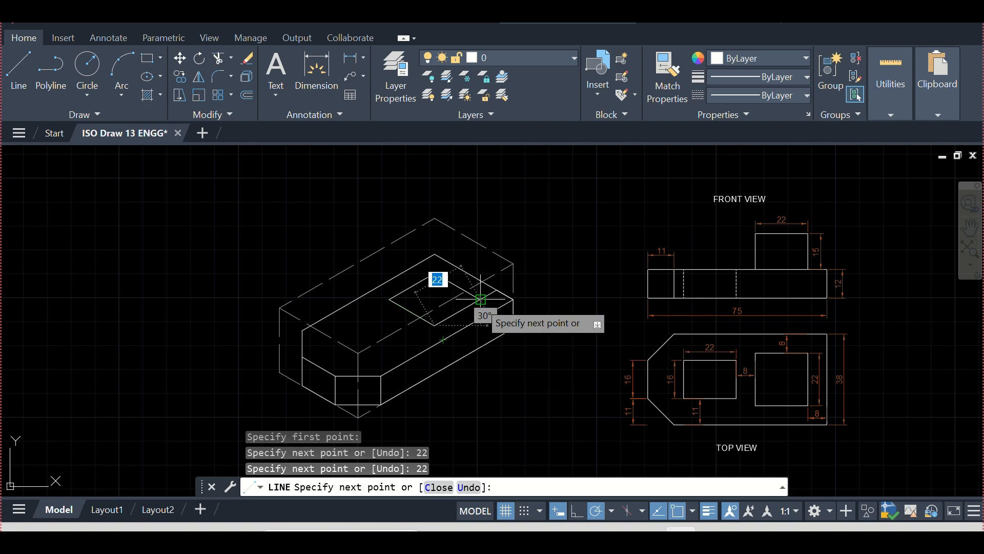
left_click(480, 300)
key("Escape")
left_click(488, 296)
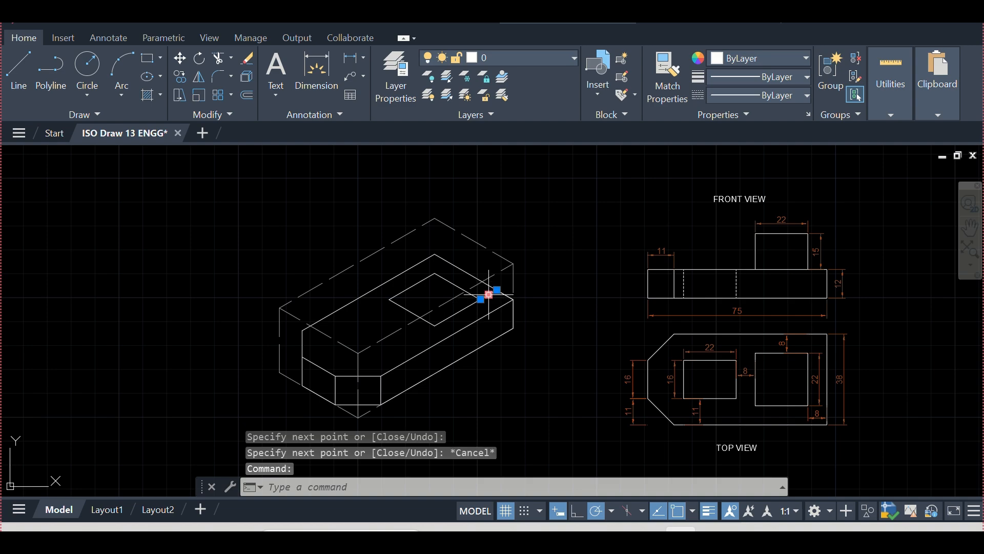
key("Delete")
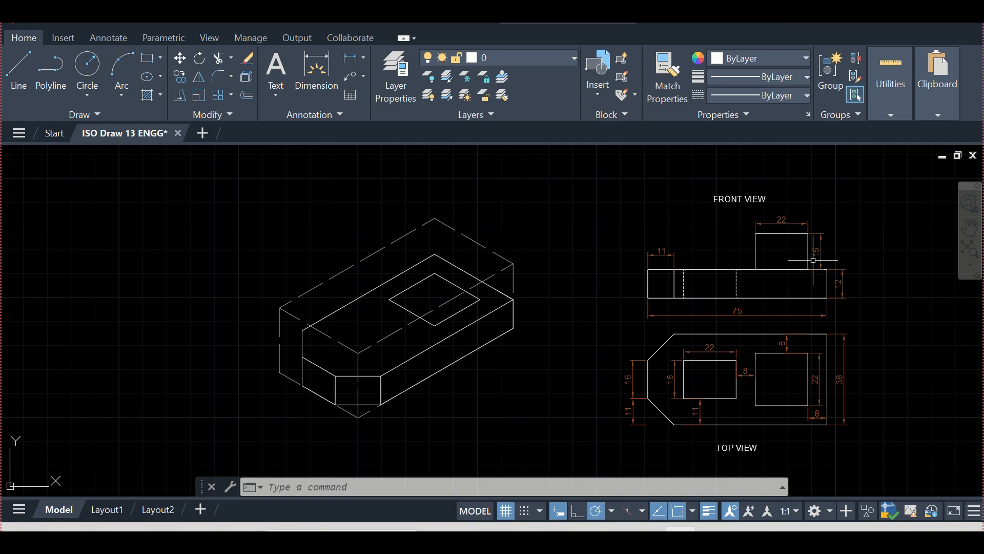
Draw a 15-unit vertical line upward from the right corner of the 22 × 22 square.
left_click(27, 71)
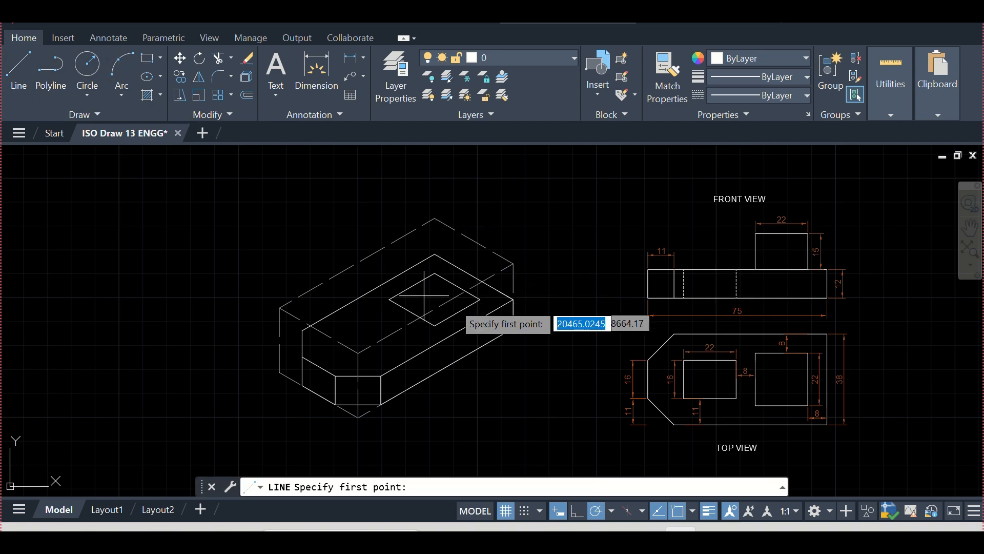
left_click(480, 299)
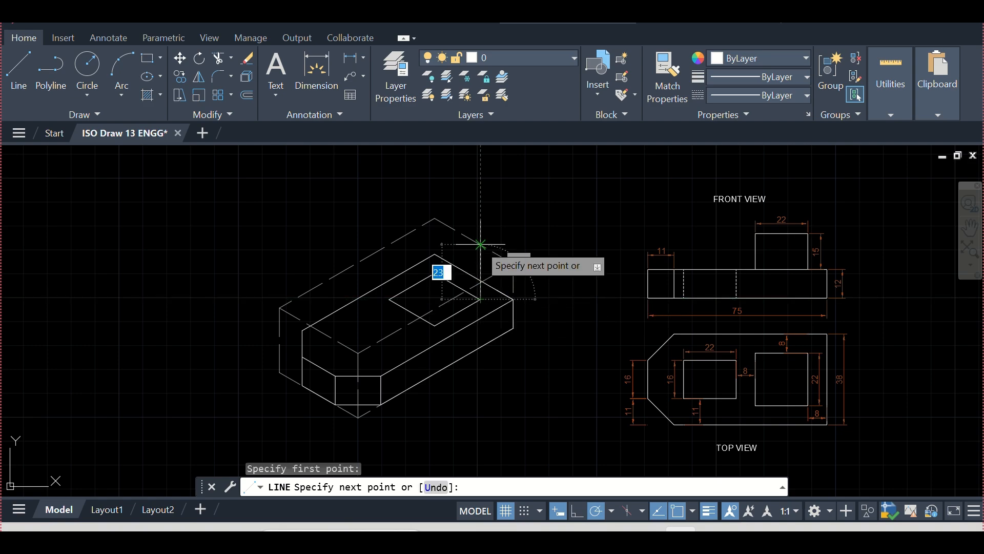
type("15")
key("Return")
key("Escape")
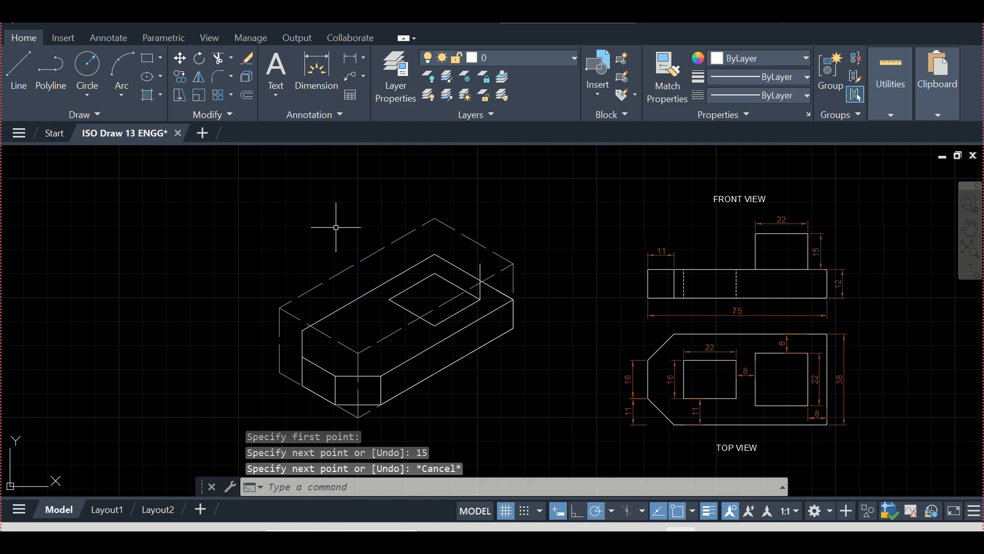
Draw a 15-unit vertical line upward from the front corner of the 22 × 22 square.
key("space")
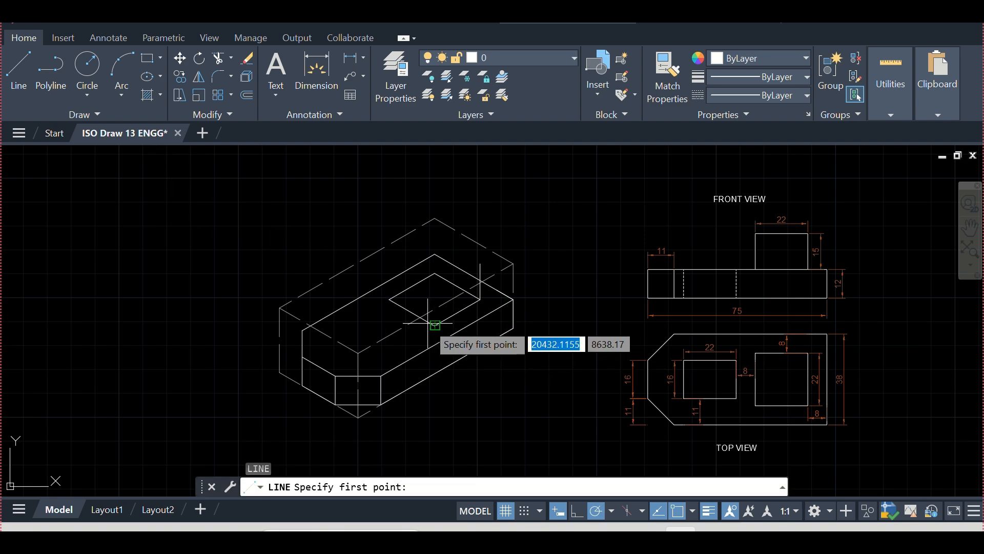
left_click(435, 325)
type("1")
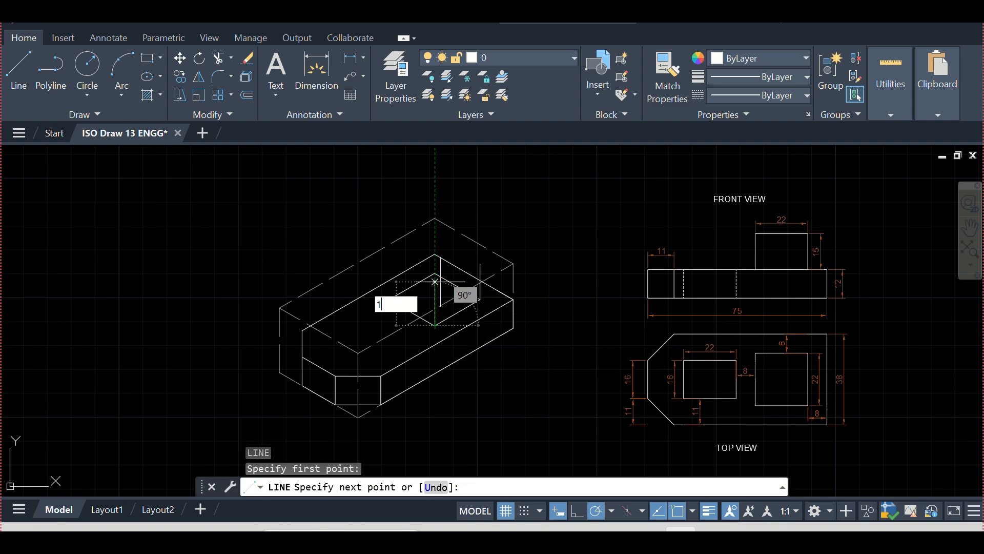
type("5")
key("Return")
key("Escape")
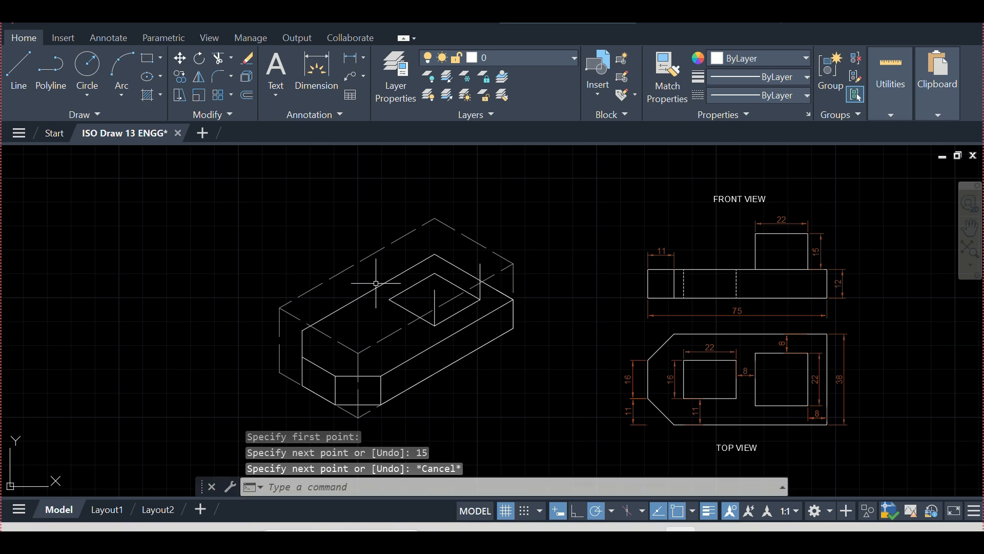
Draw a 15-unit vertical line upward from the left corner of the 22 × 22 square.
key("space")
left_click(389, 299)
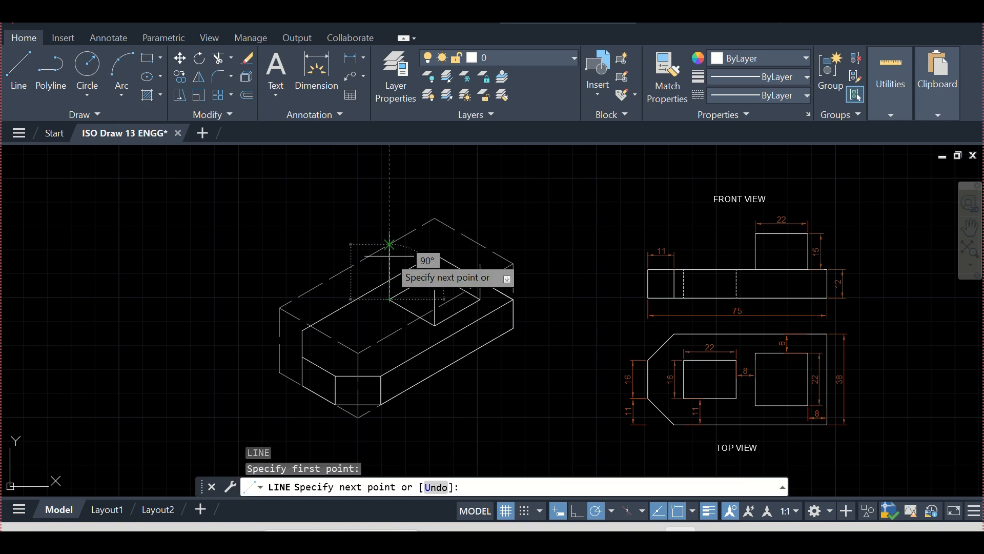
type("15")
key("Return")
key("Escape")
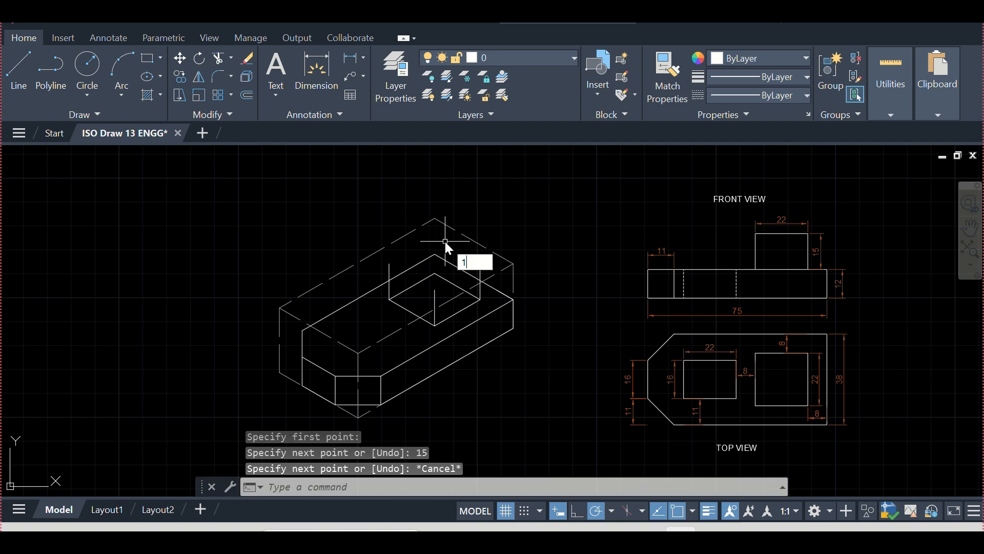
key("Escape")
key("Escape")
Draw a 15-unit vertical line upward from the rear corner of the 22 × 22 square.
key("space")
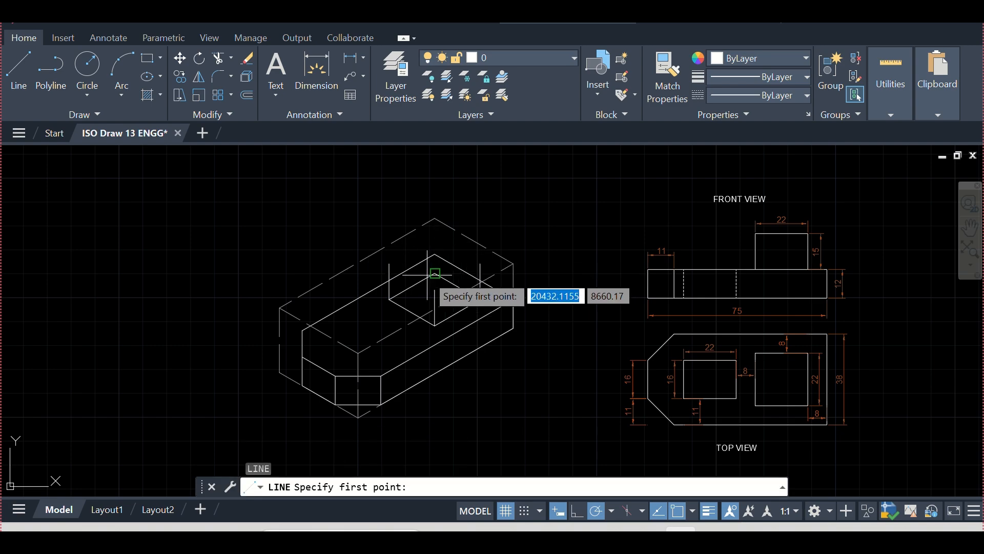
left_click(435, 273)
type("1")
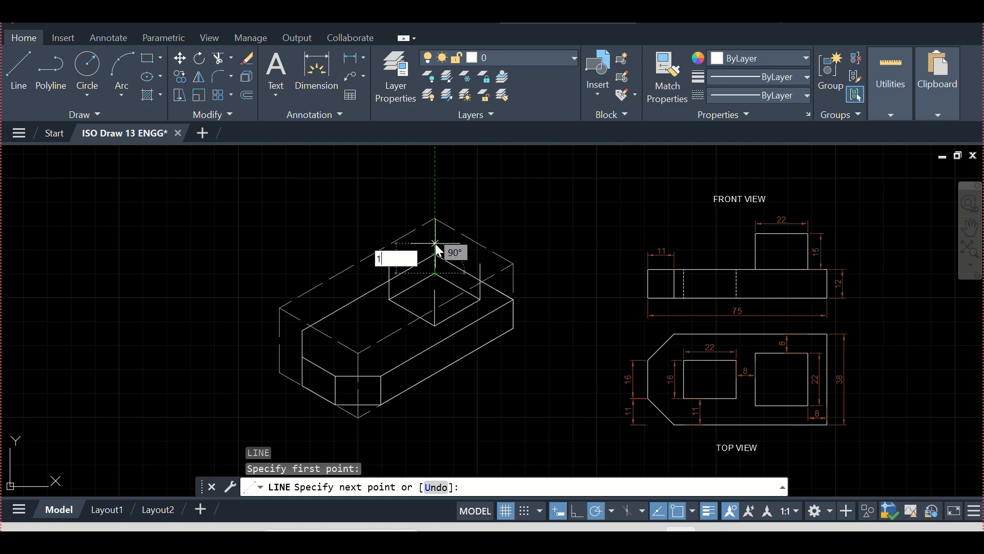
type("5")
key("Return")
key("Escape")
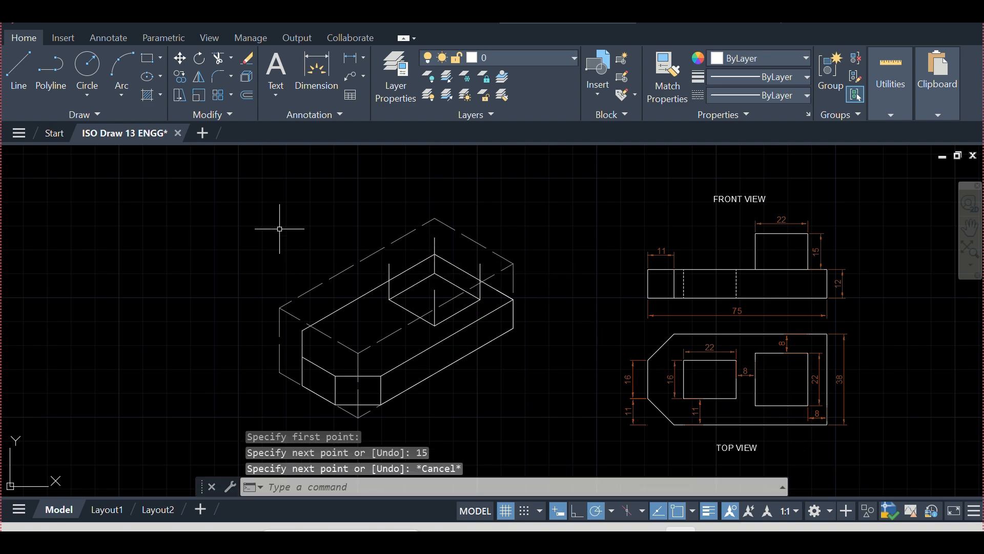
Connect the upper ends of the four 15-unit verticals with lines to outline the block's top face.
left_click(19, 72)
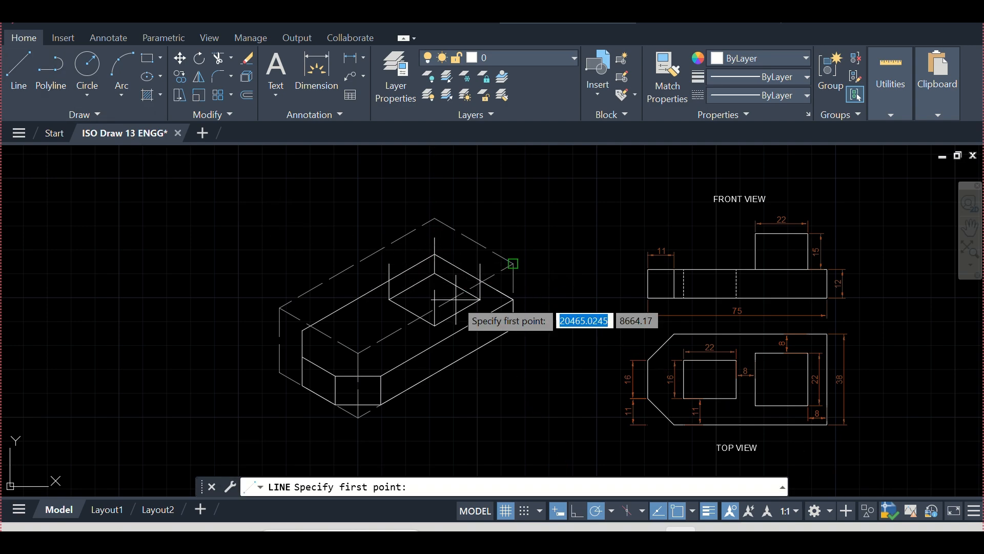
left_click(435, 237)
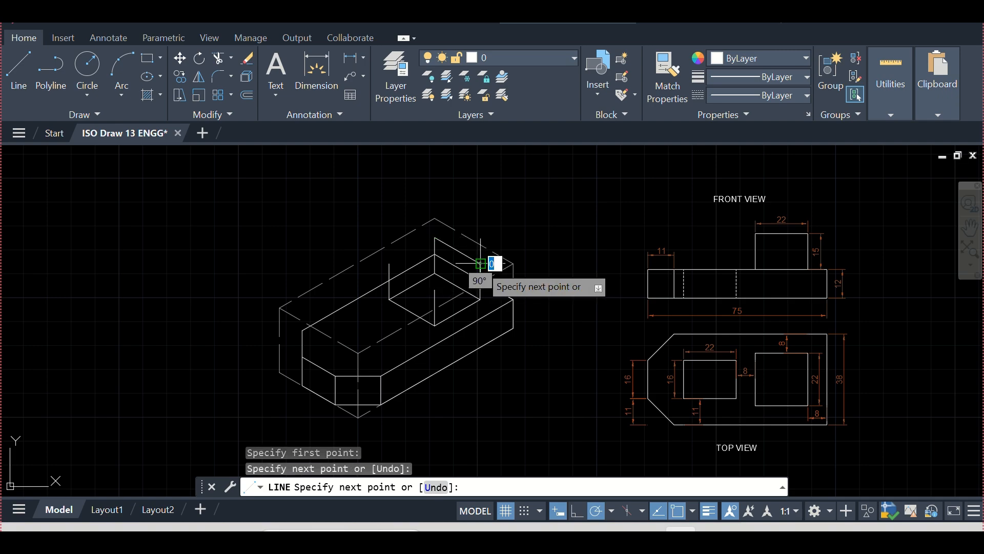
left_click(435, 290)
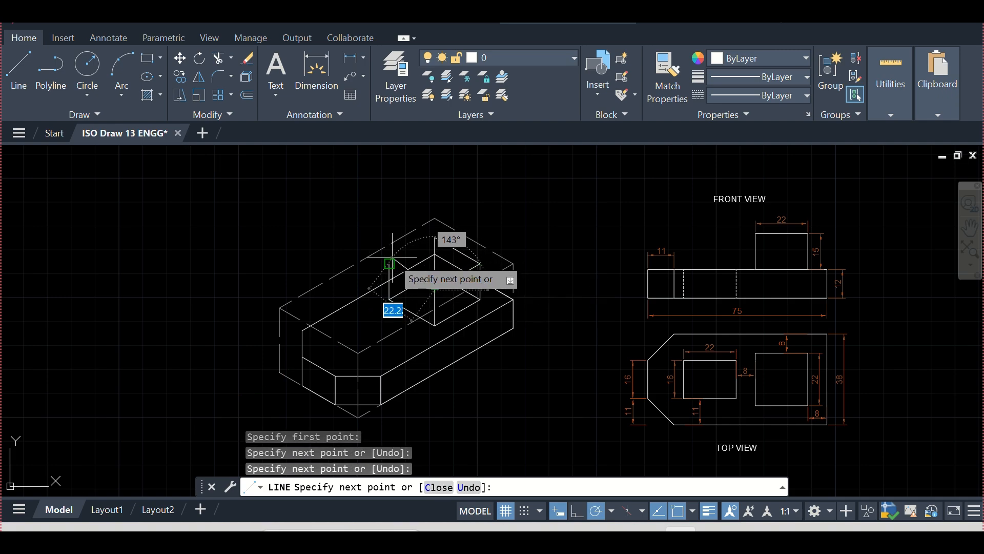
left_click(389, 263)
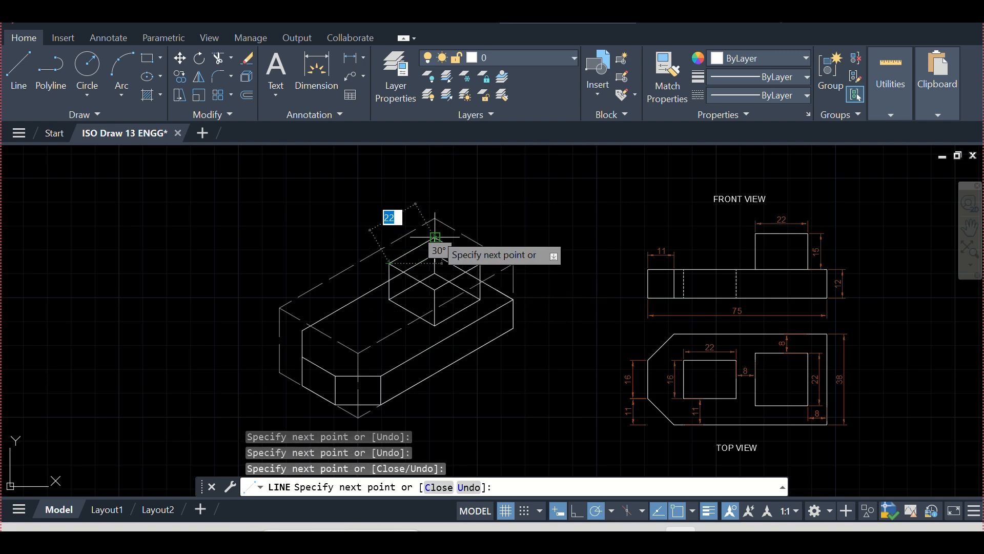
left_click(435, 237)
key("Escape")
key("Escape")
key("Escape")
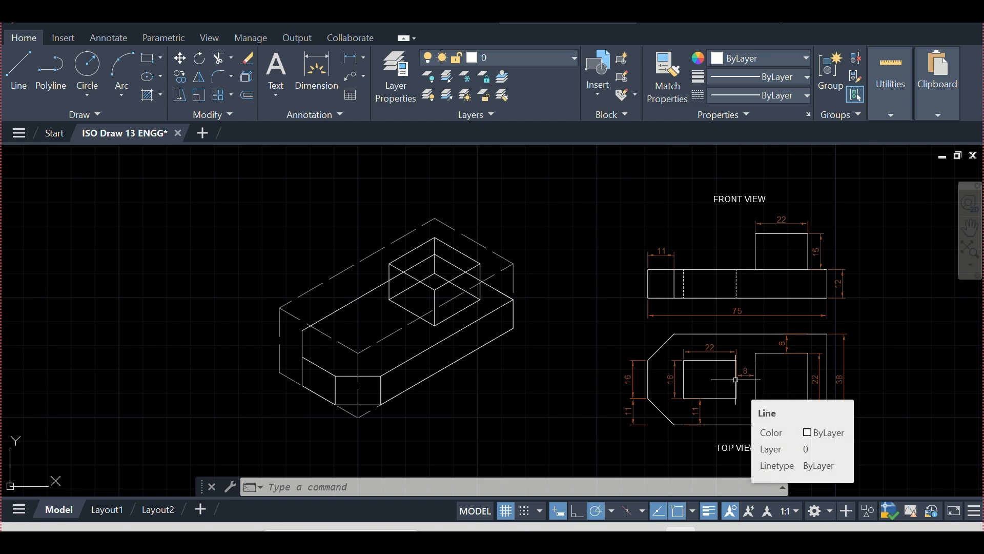
Draw an 8-unit guide line at 210° from the midpoint of the block's lower left edge.
left_click(20, 69)
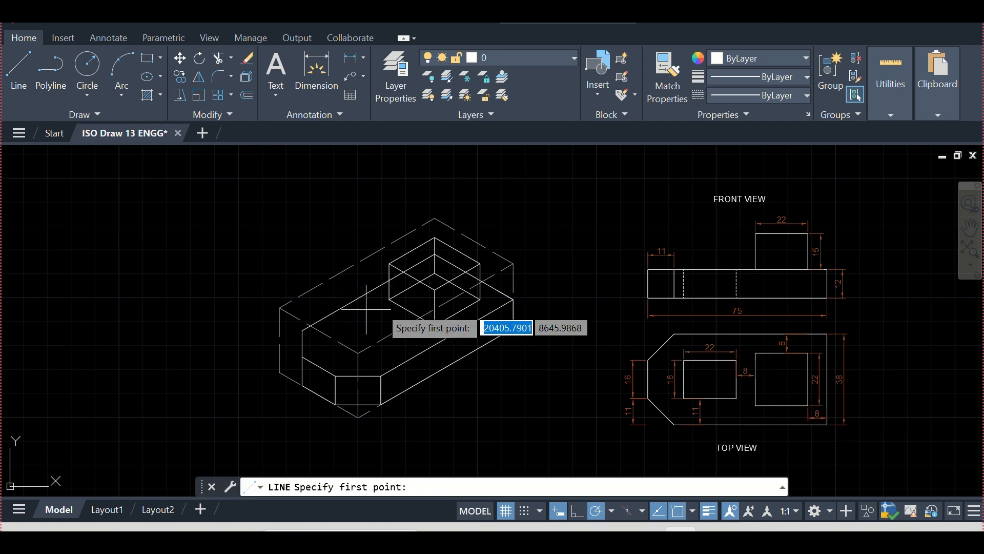
right_click(407, 311, "shift")
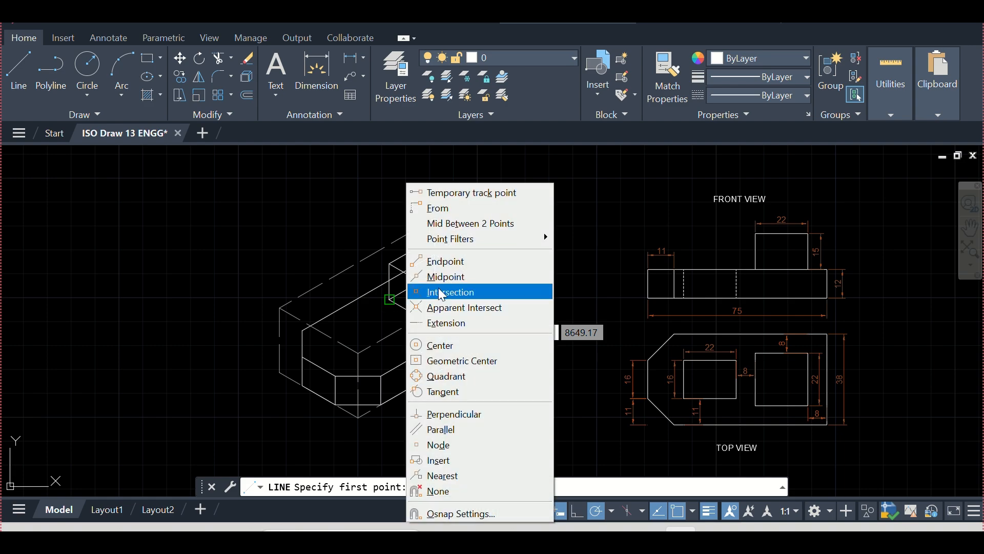
left_click(448, 274)
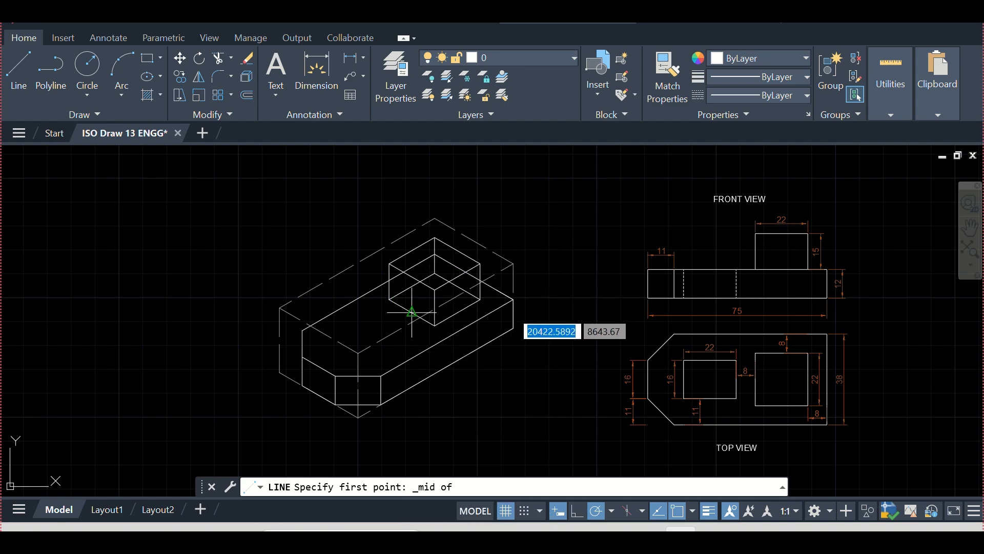
left_click(413, 313)
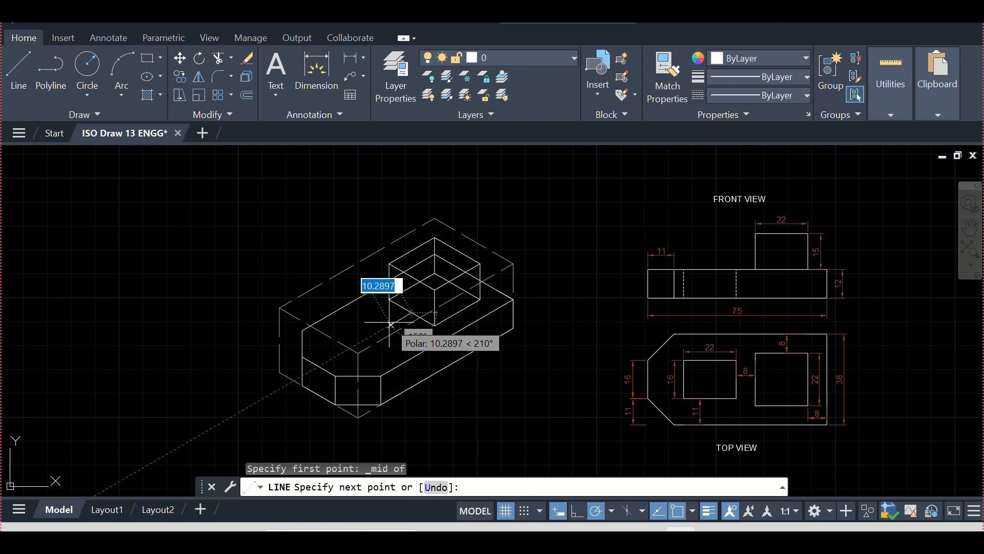
type("8")
key("Return")
key("Escape")
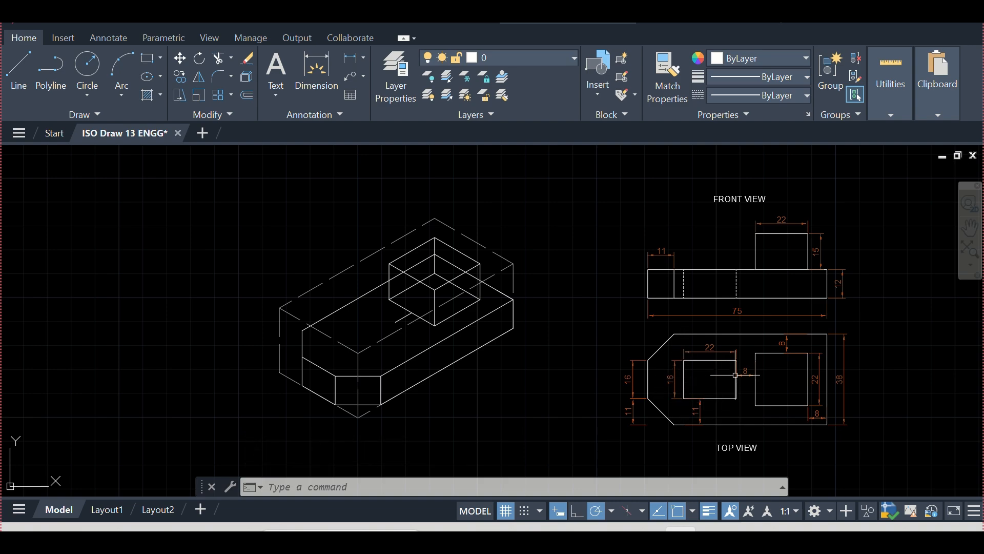
From the outer end of the guide line, draw one 8-unit line at 150° and another 8-unit line at 330°.
left_click(18, 70)
left_click(397, 323)
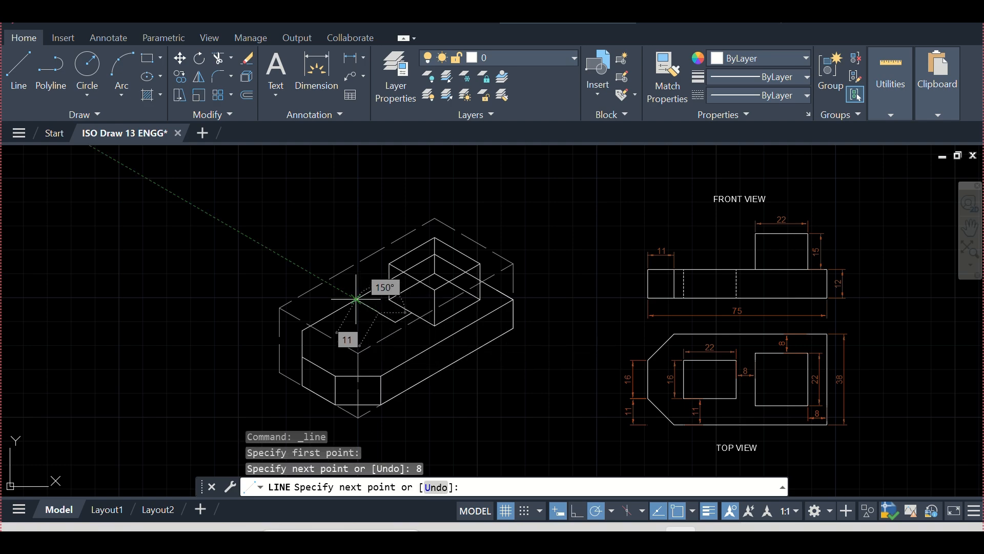
key("Escape")
left_click(20, 69)
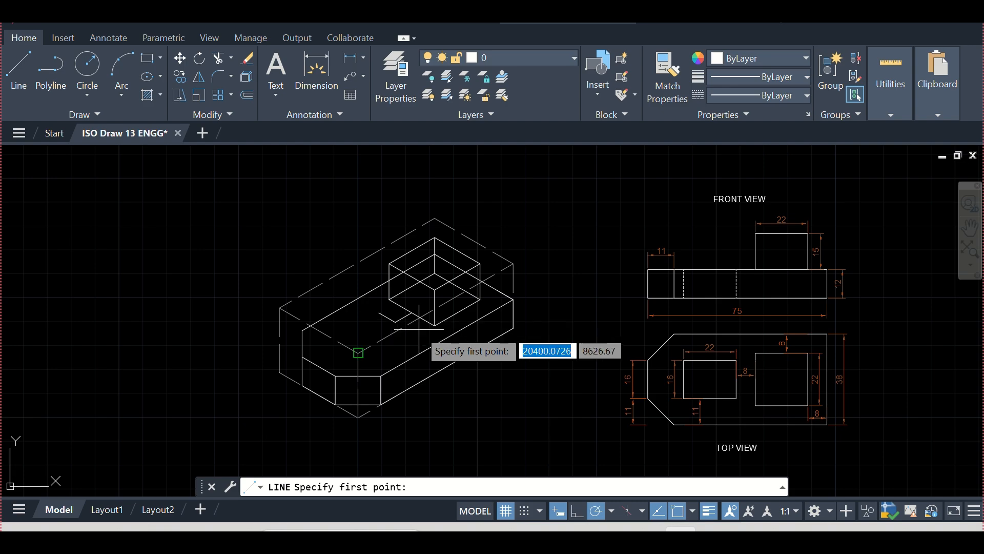
left_click(396, 323)
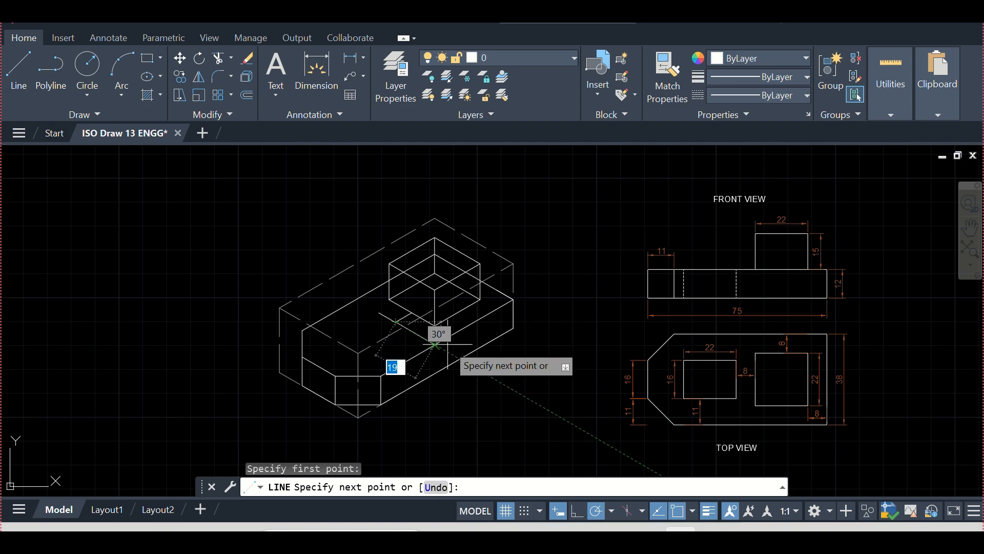
type("8")
key("Return")
key("Escape")
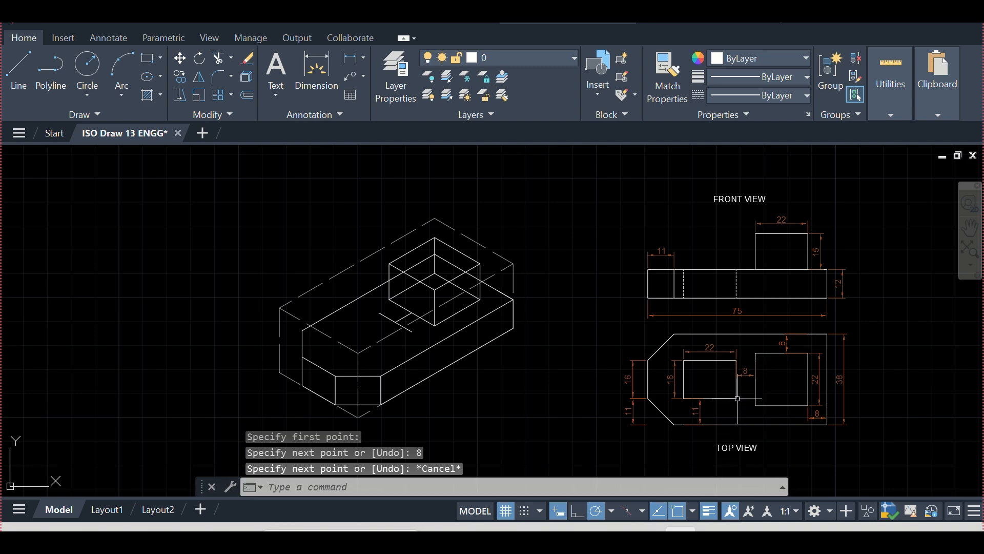
From the front end of the 330° line, draw a 22-unit line at 210° followed by a 16-unit line at 150°.
left_click(20, 70)
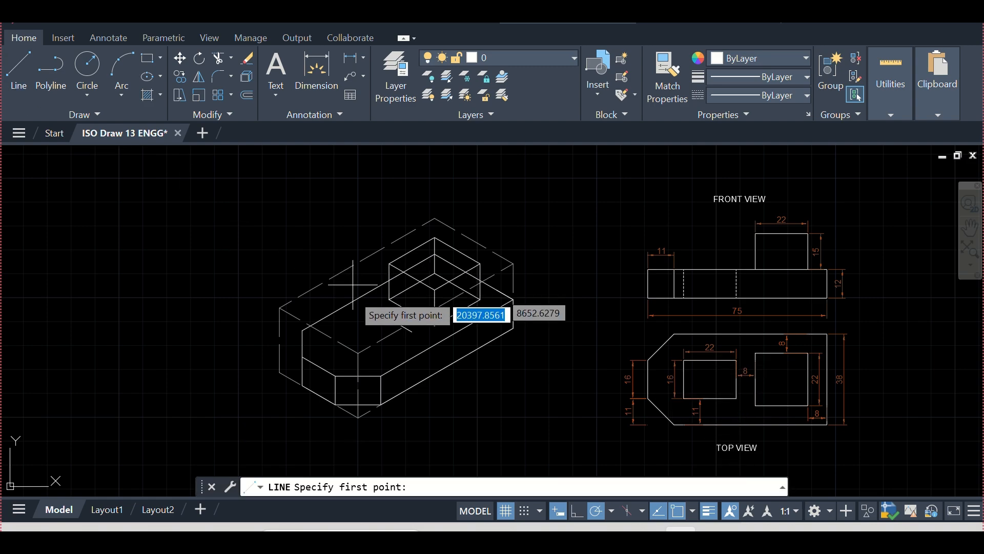
left_click(412, 331)
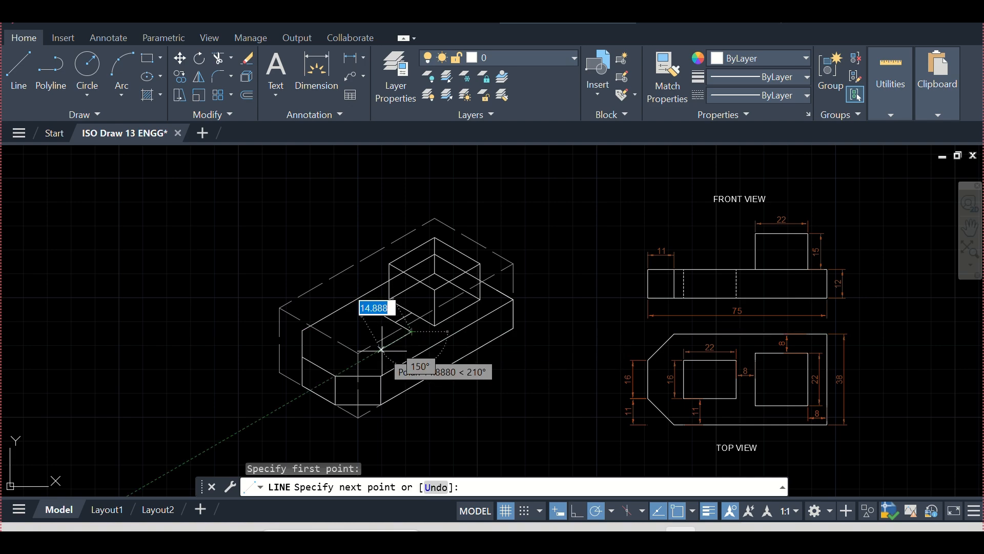
type("22")
key("Return")
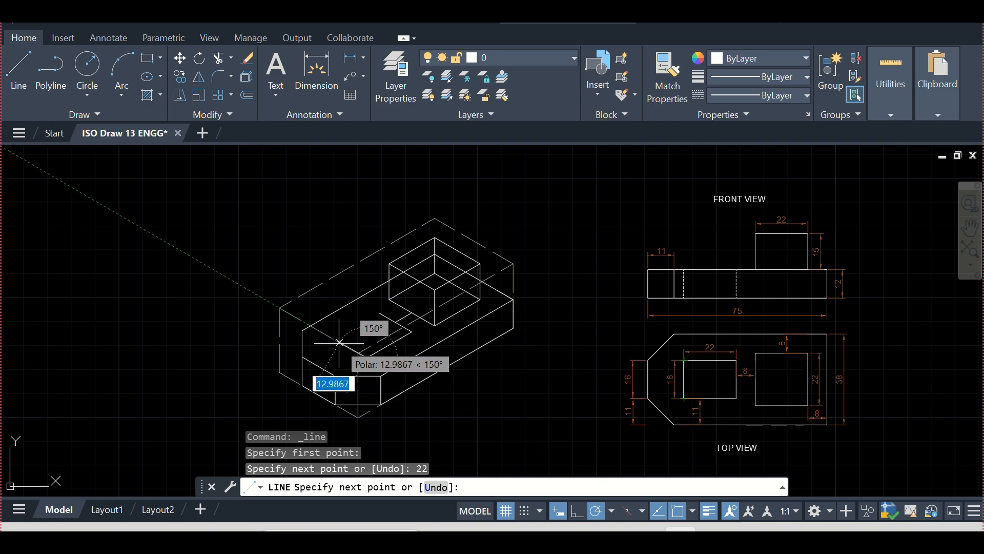
type("16")
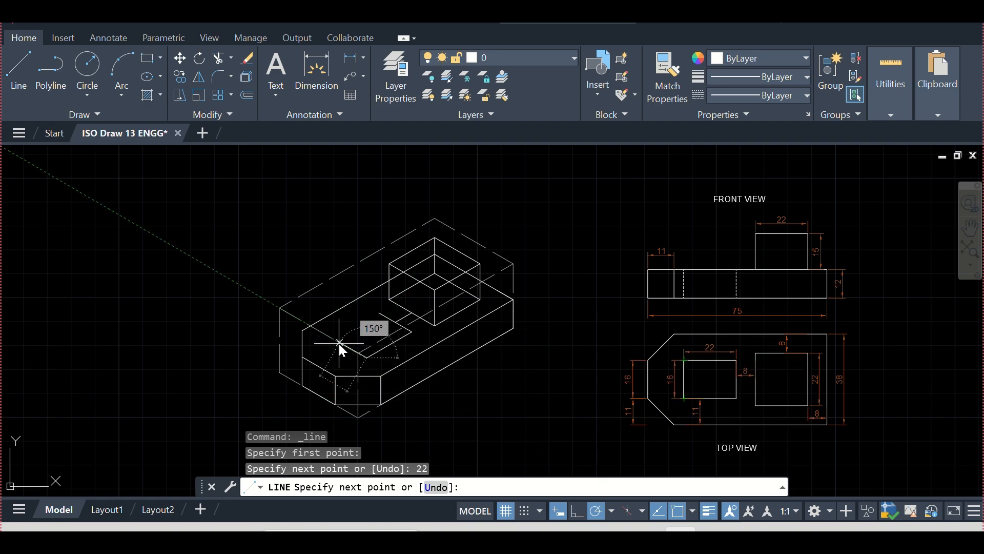
key("Return")
Close the 22 × 16 isometric rectangle at its rear corner and delete the 8-unit guide line joining it to the block.
left_click(379, 313)
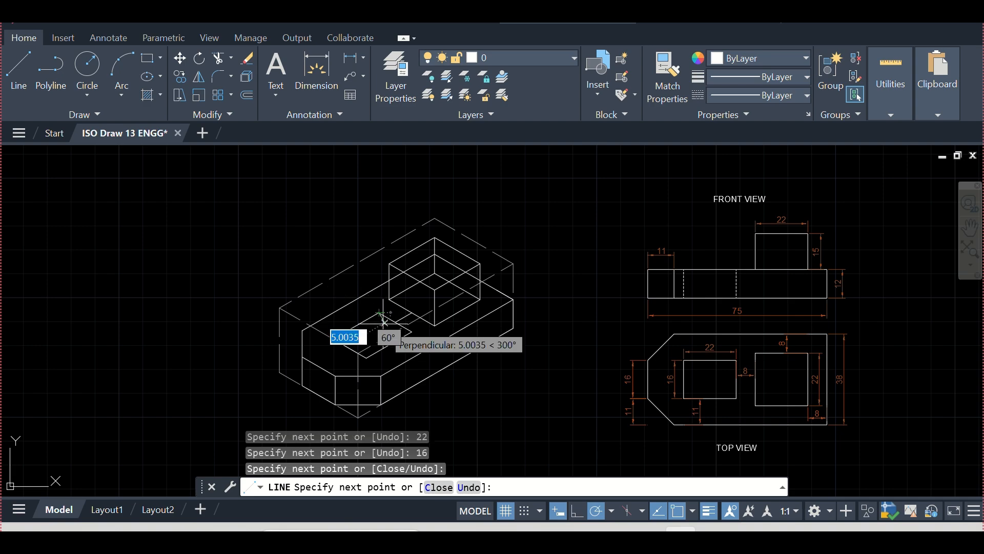
key("Escape")
key("Escape")
key("Escape")
key("Escape")
left_click(403, 317)
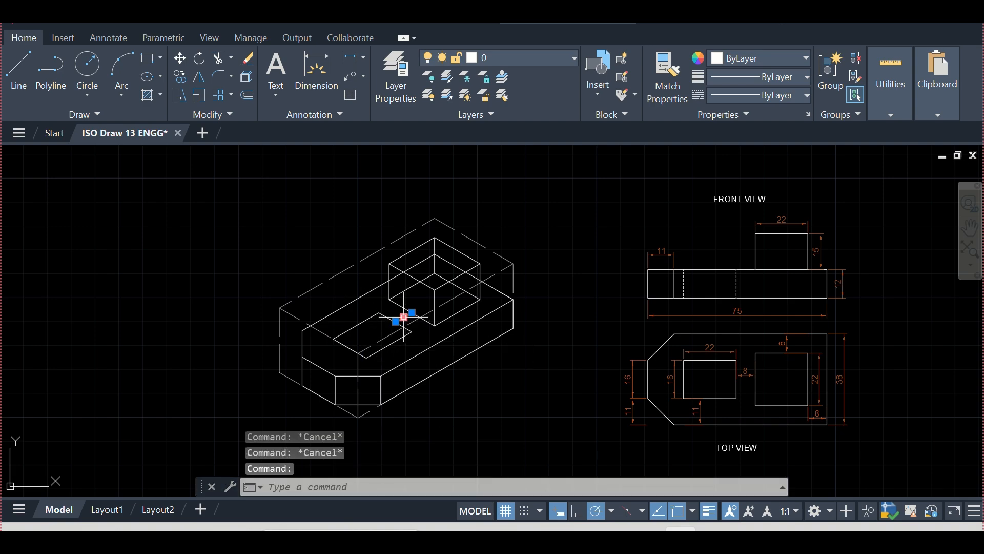
key("Delete")
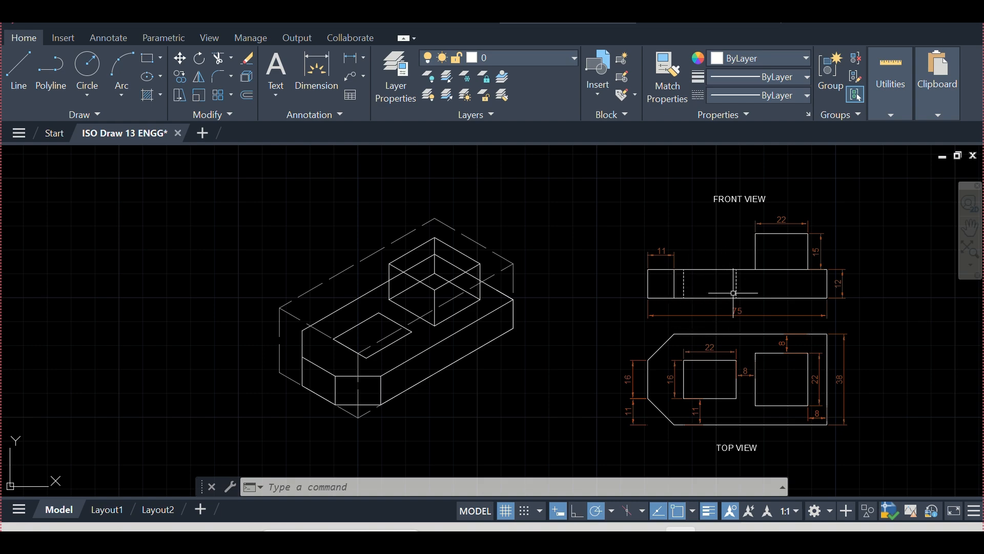
Draw a 12-unit vertical line downward from the rear corner of the 22 × 16 rectangle.
left_click(19, 69)
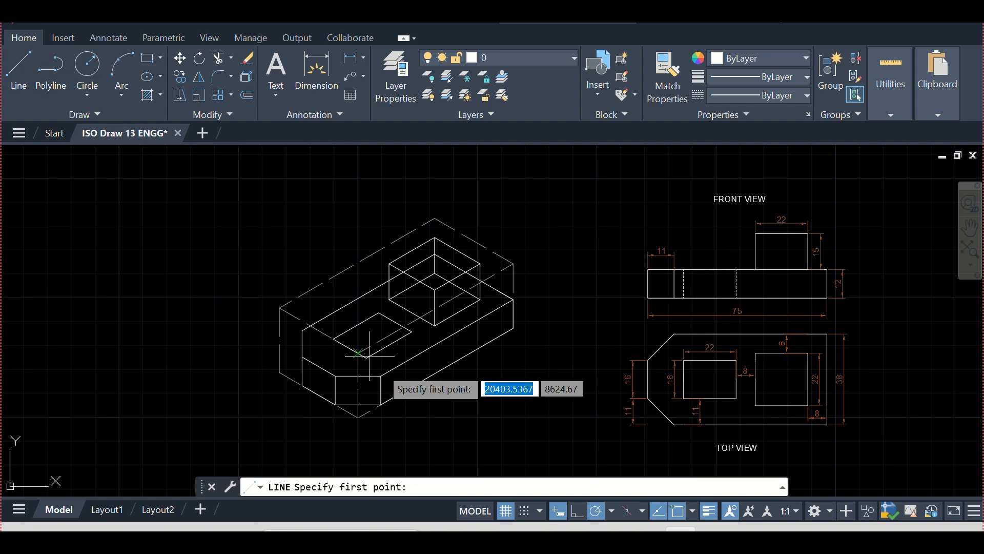
left_click(379, 314)
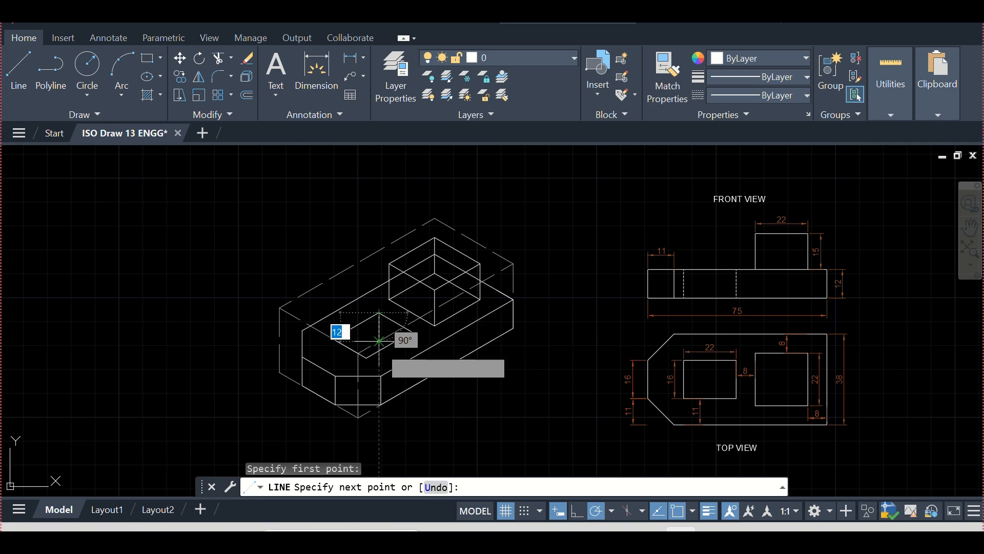
type("12")
key("Return")
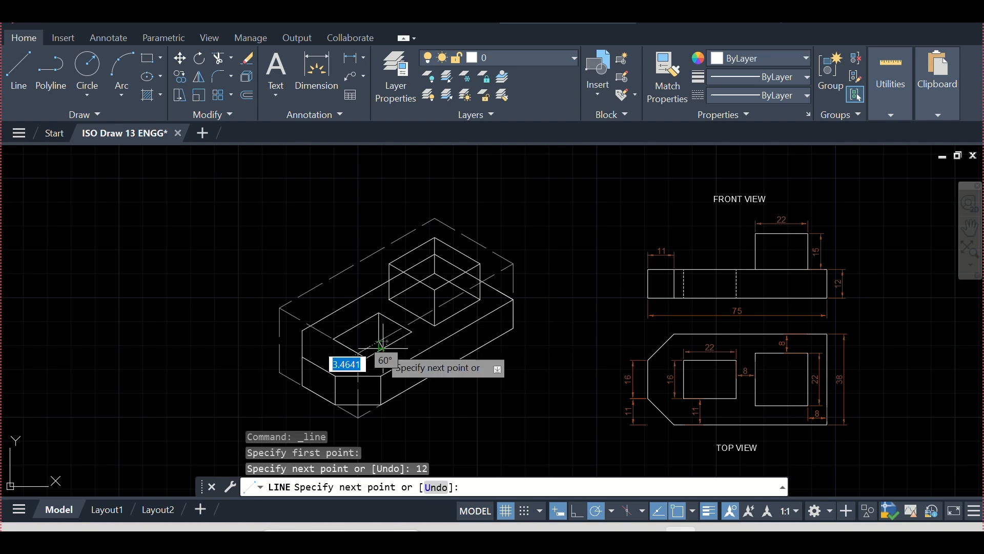
key("Escape")
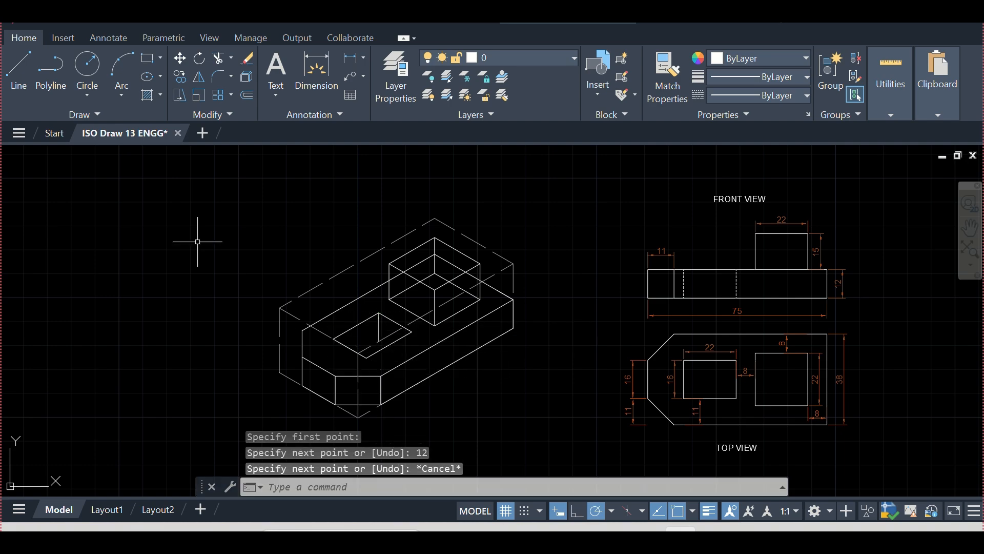
Draw a line from the lower end of the 12-unit vertical, parallel to the opening's 22-unit sides, to the opening's front-left edge.
left_click(28, 76)
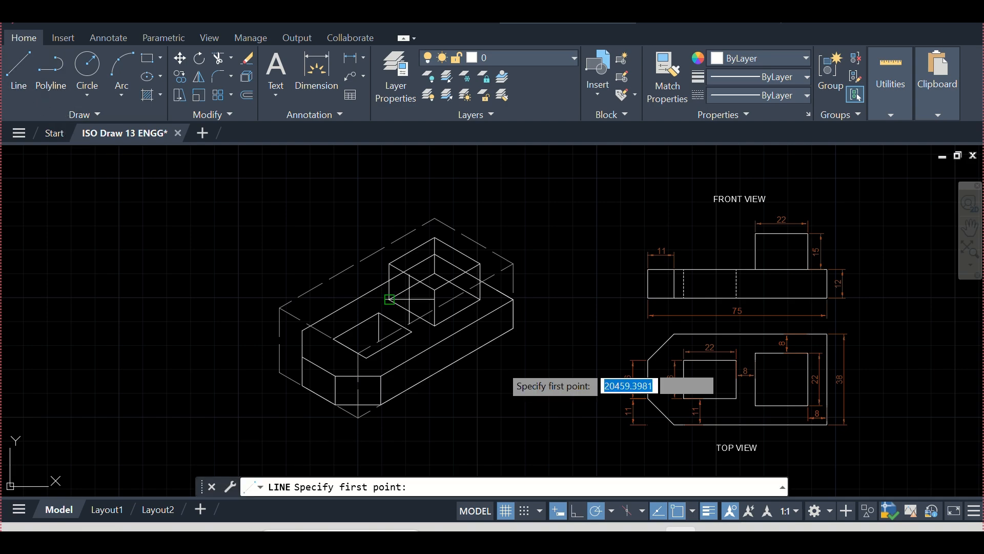
left_click(379, 341)
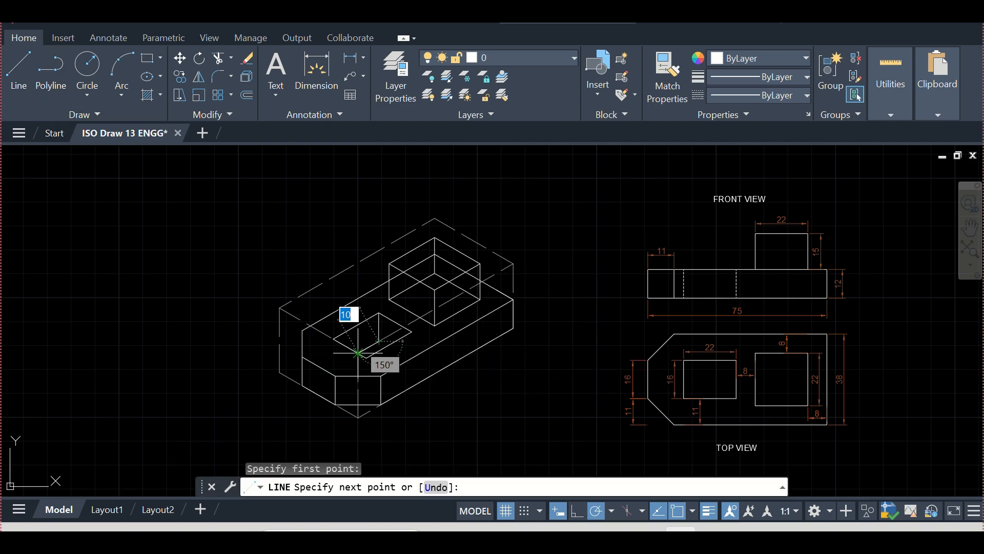
left_click(358, 354)
key("Escape")
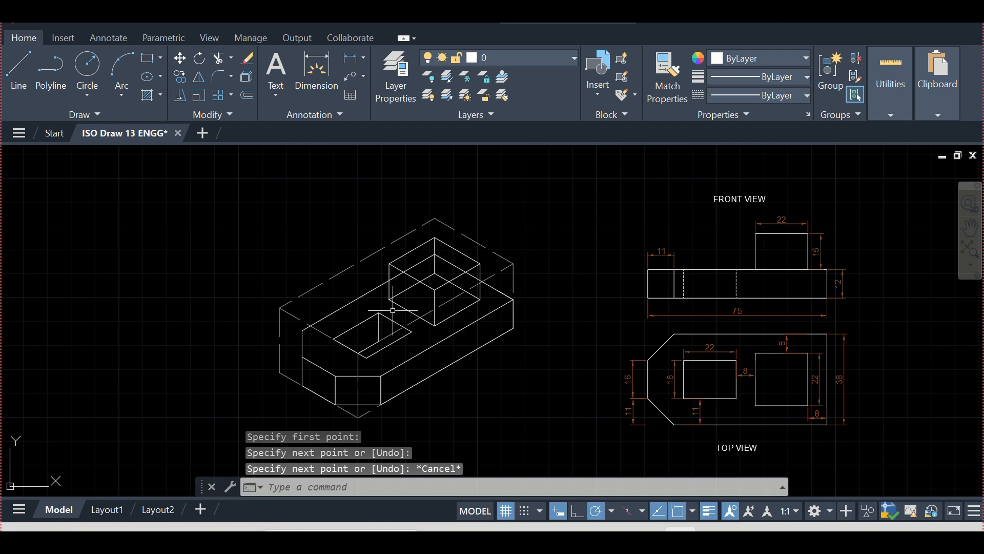
Draw a line from the lower end of the 12-unit vertical, parallel to the opening's 16-unit sides, to the opening's front-right edge.
left_click(23, 74)
left_click(379, 341)
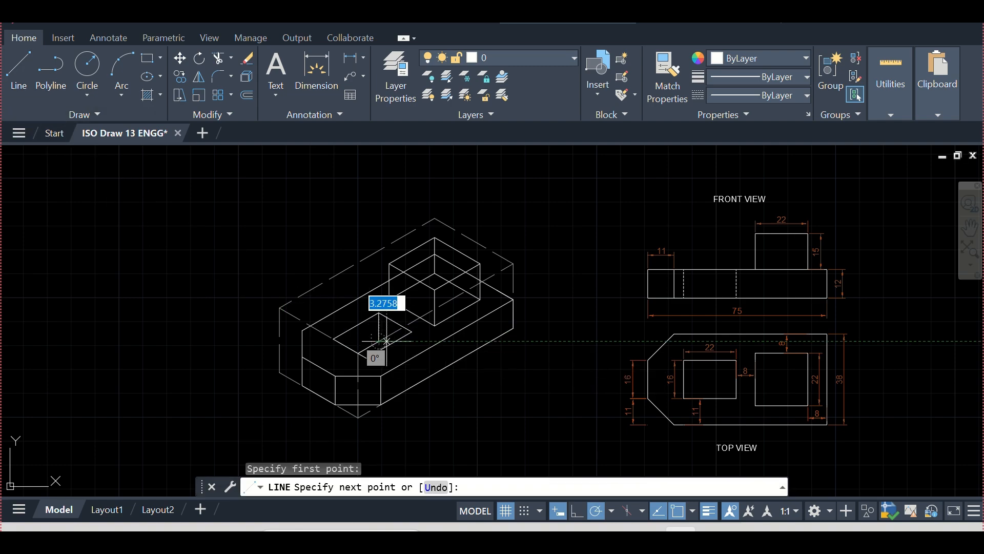
scroll(382, 343, "up", 4)
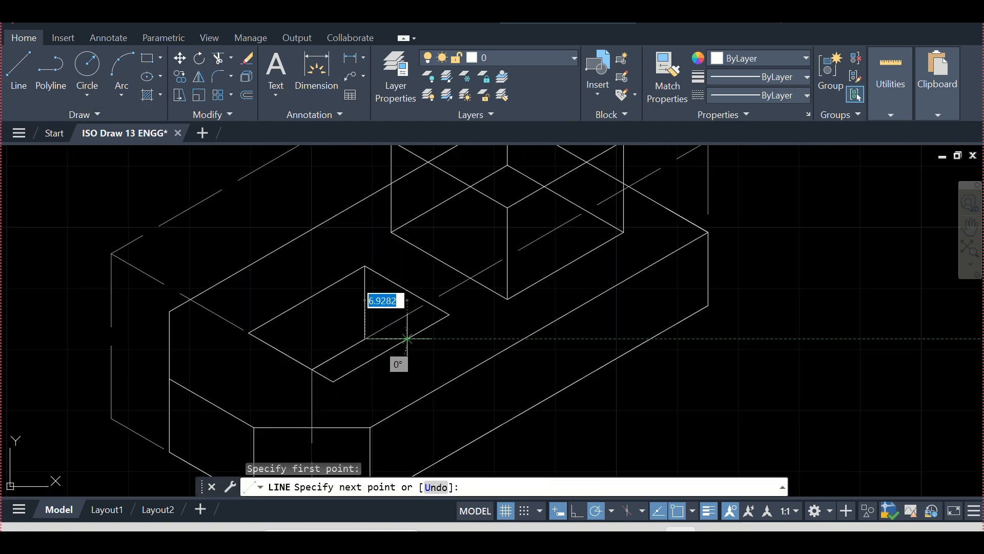
left_click(386, 350)
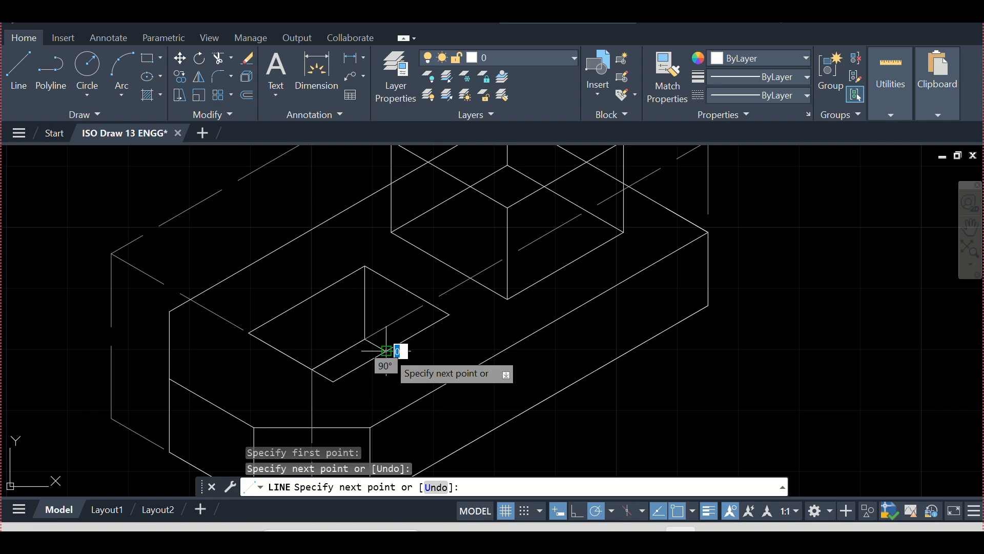
key("Escape")
Delete the four dashed top edges of the construction box and its left and right vertical edges.
scroll(468, 373, "down", 6)
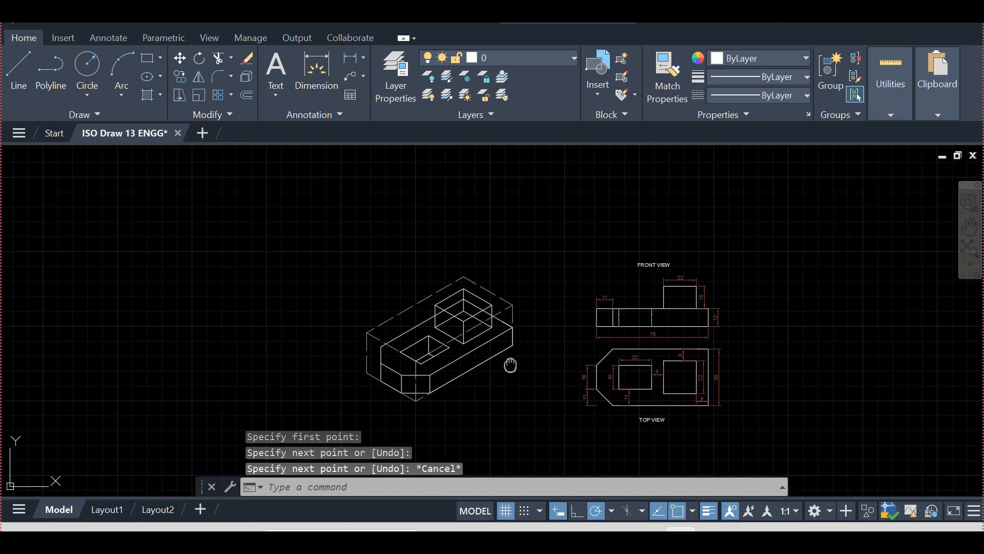
scroll(557, 347, "up", 1)
scroll(556, 352, "up", 2)
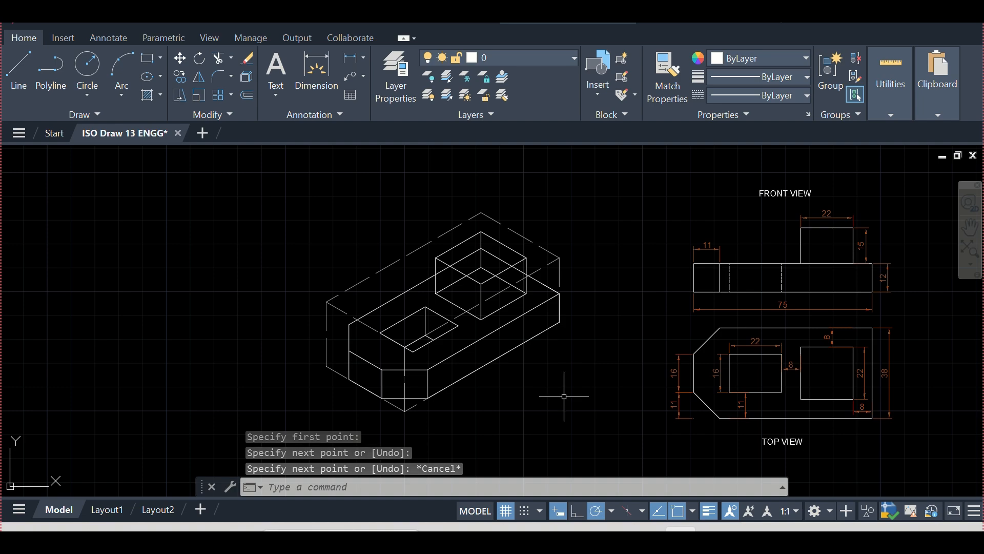
left_click(569, 272)
left_click(550, 246)
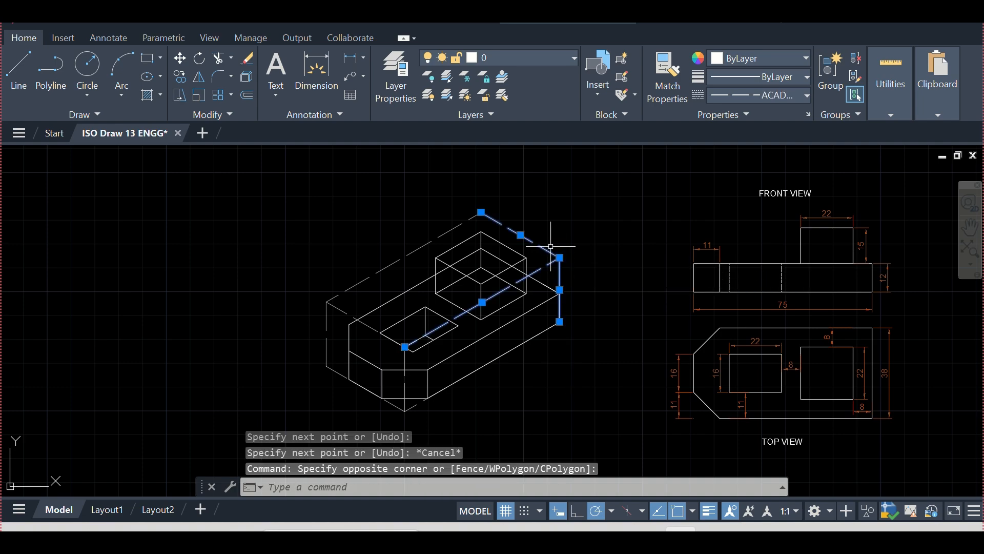
key("Delete")
left_click(408, 274)
left_click(365, 255)
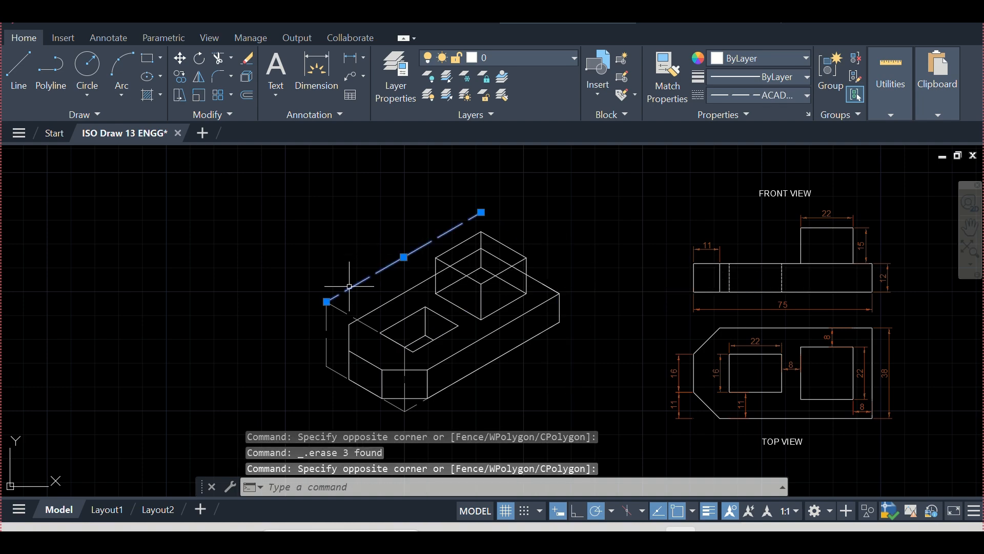
key("Delete")
left_click(344, 306)
left_click(326, 382)
key("Delete")
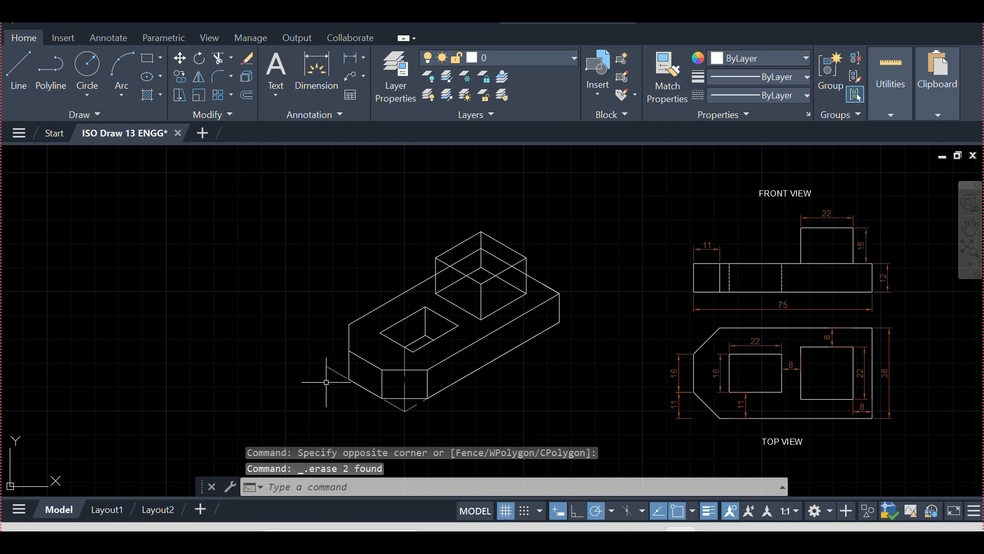
Delete the construction box's dashed front vertical and its two dashed bottom edges meeting at the front corner.
left_click(405, 355)
key("Delete")
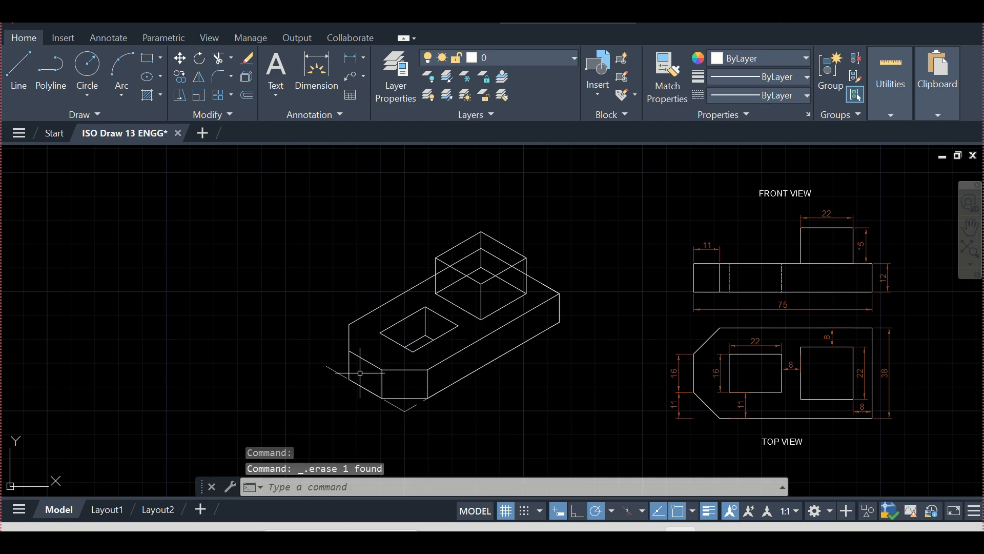
left_click(334, 374)
key("Delete")
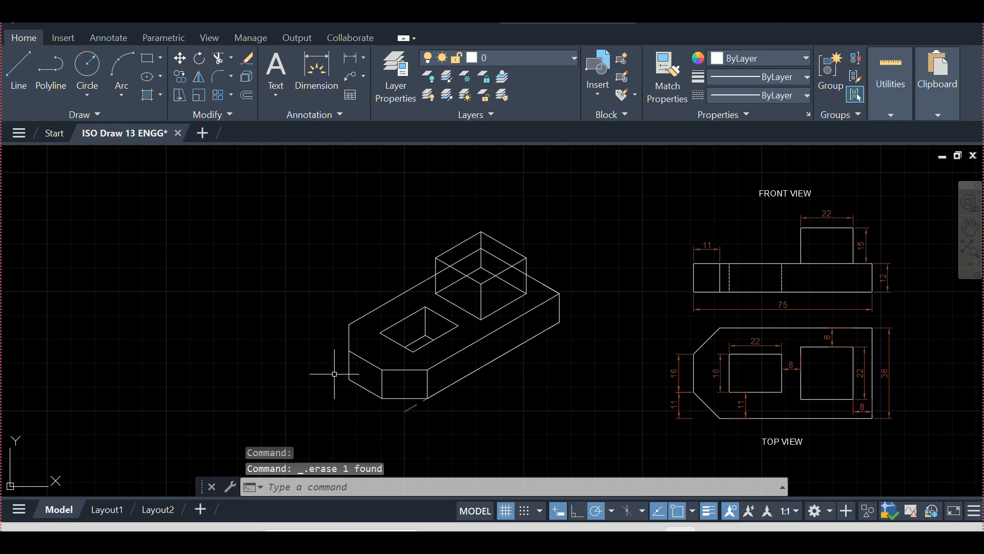
left_click(408, 409)
mouse_move(405, 412)
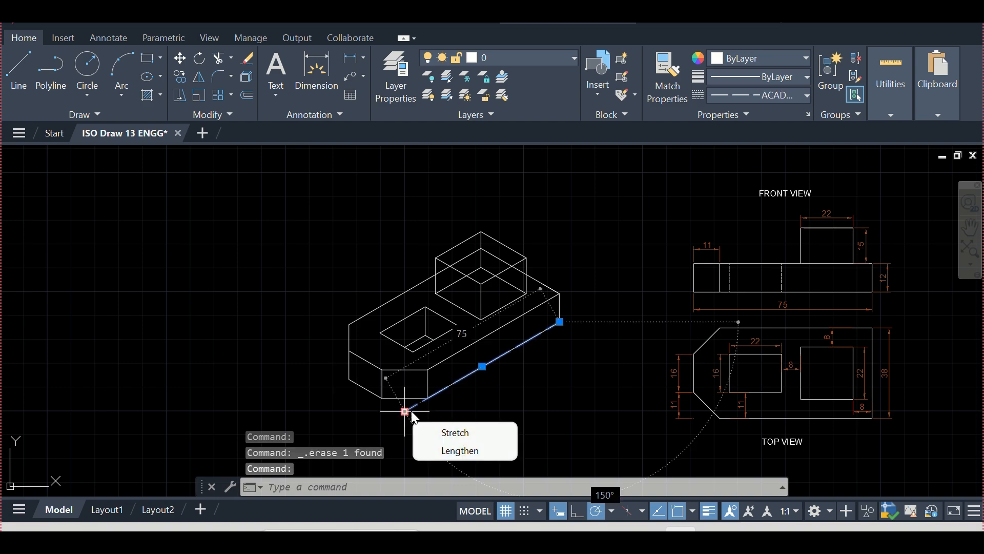
key("Delete")
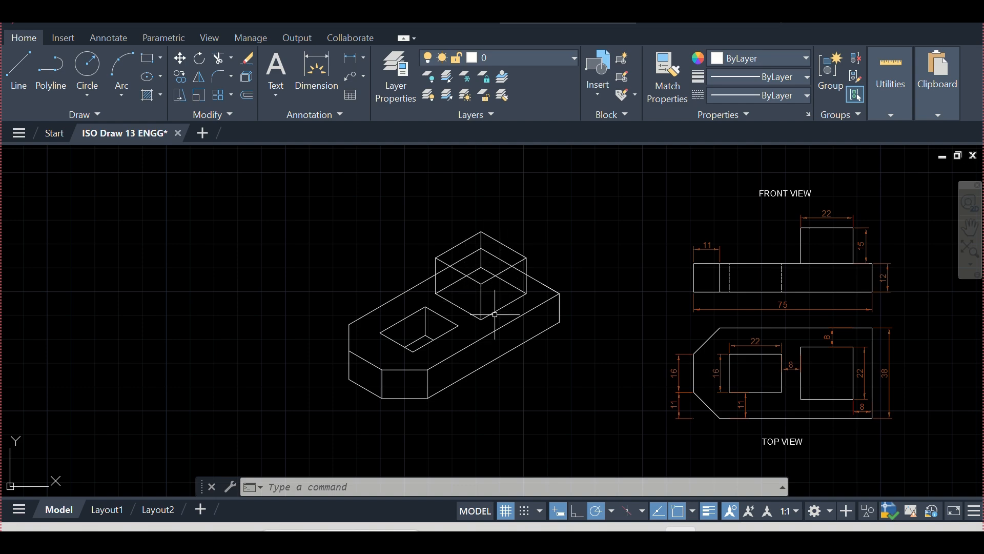
Trim away the raised block's hidden rear vertical and rear bottom edges and the portions of the base's edges running behind the block.
left_click(578, 391)
left_click(415, 202)
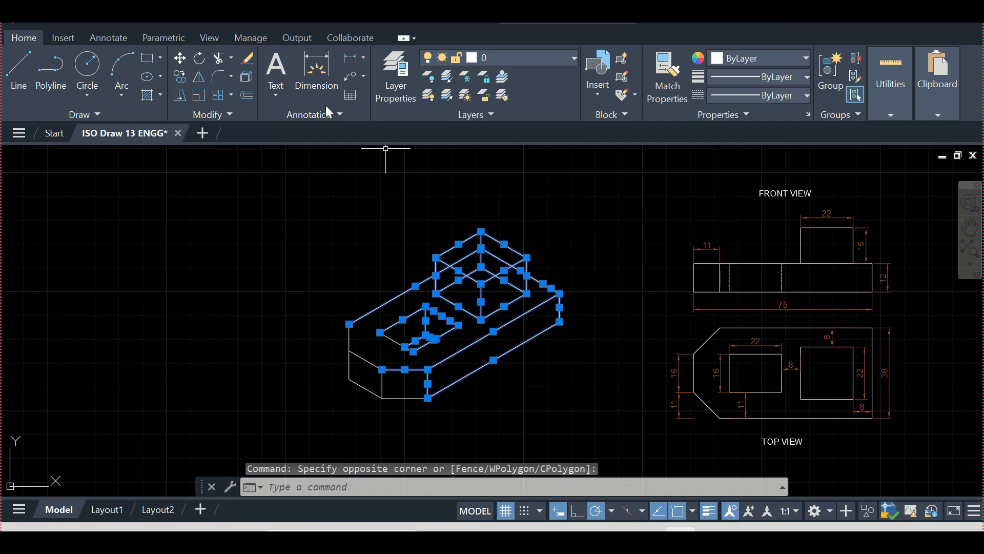
left_click(219, 58)
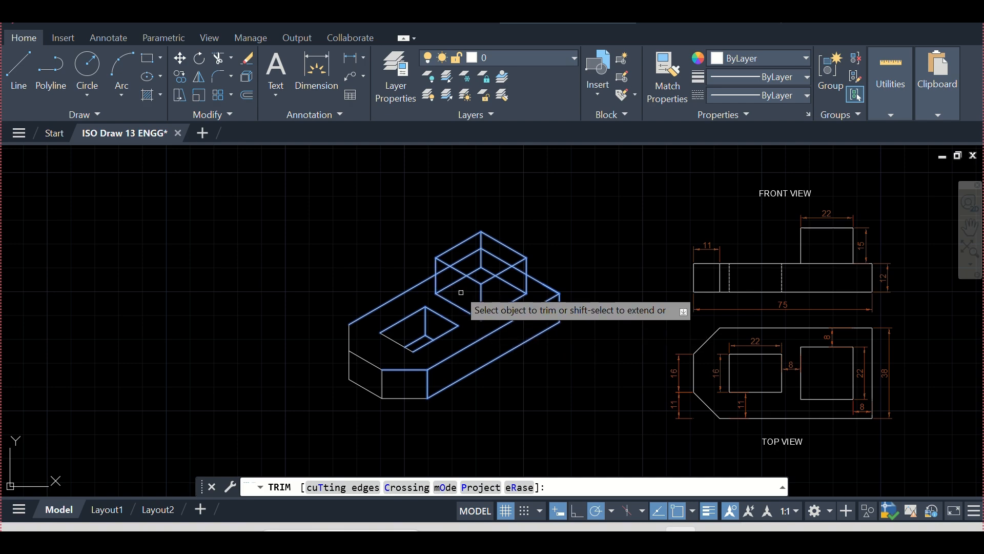
left_click(461, 292)
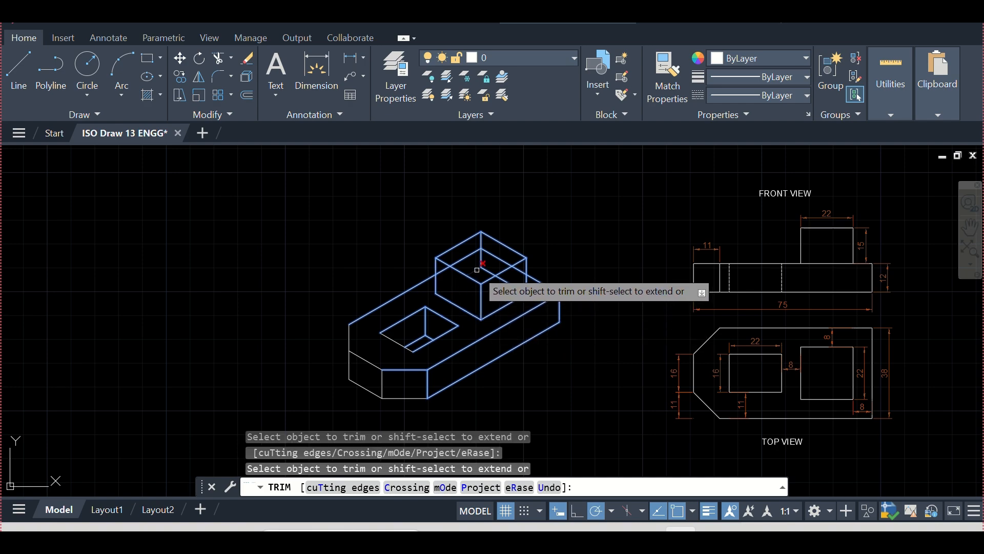
left_click(477, 269)
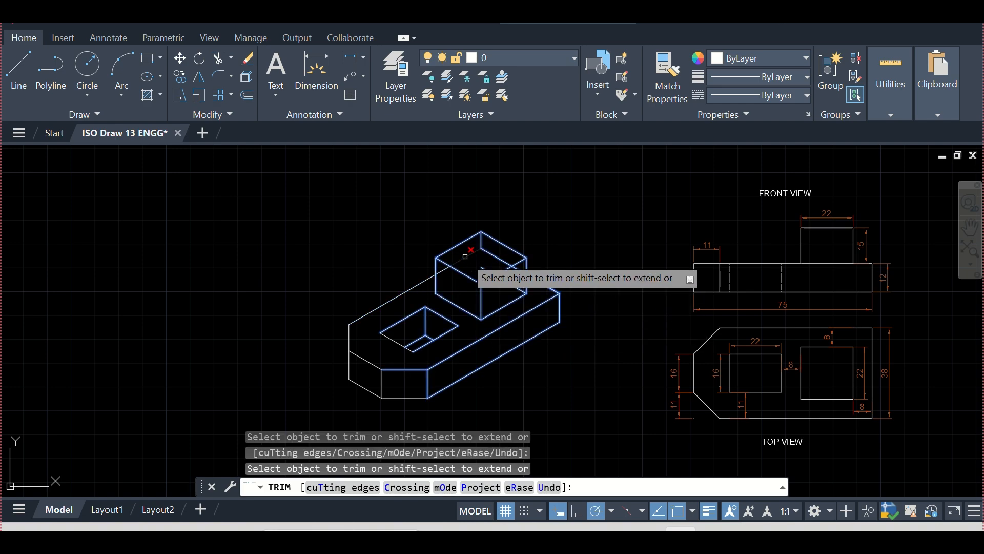
left_click(465, 257)
left_click(481, 246)
left_click(489, 253)
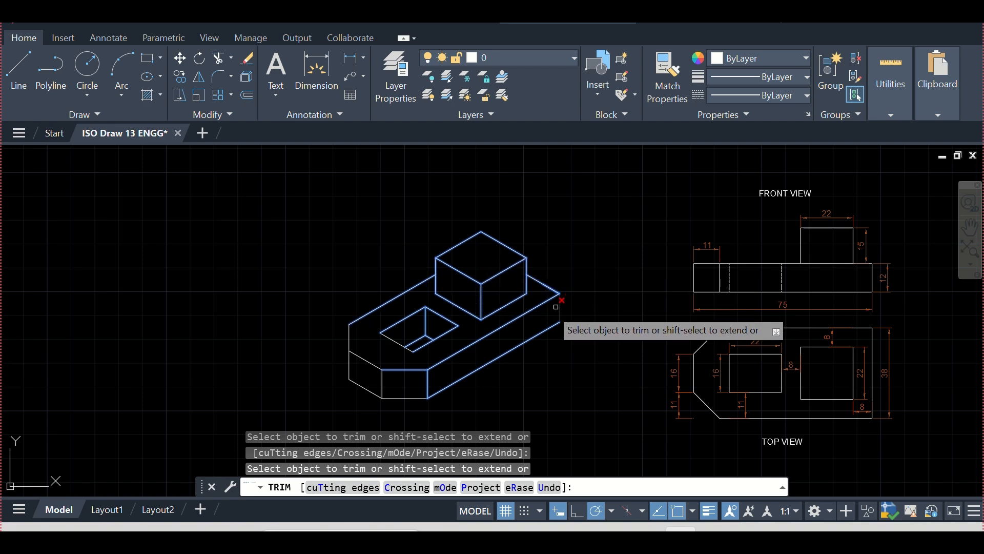
key("Escape")
key("Escape")
key("Escape")
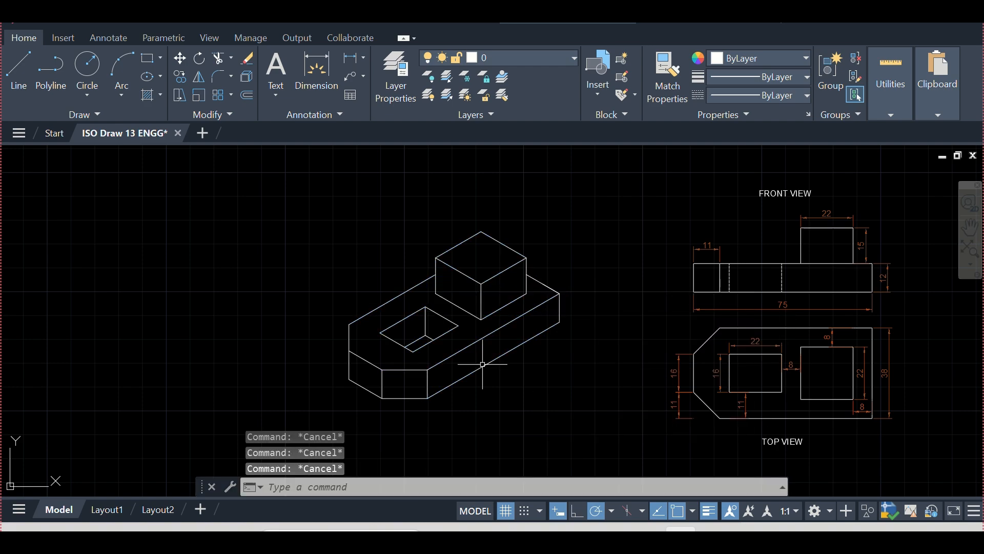